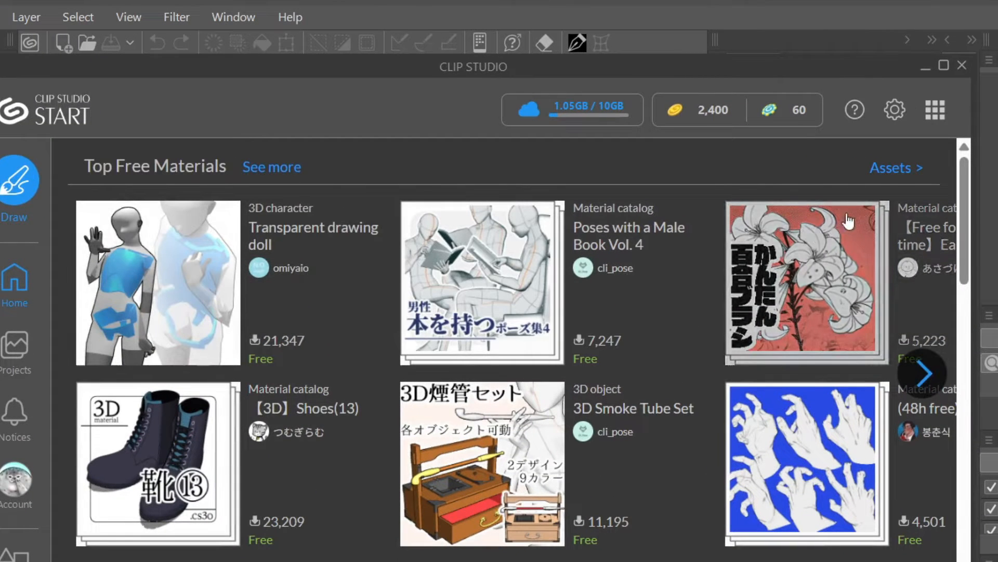
Step: Open the Assets material search and filter it to free Image material and Gradient set items
left_click(943, 110)
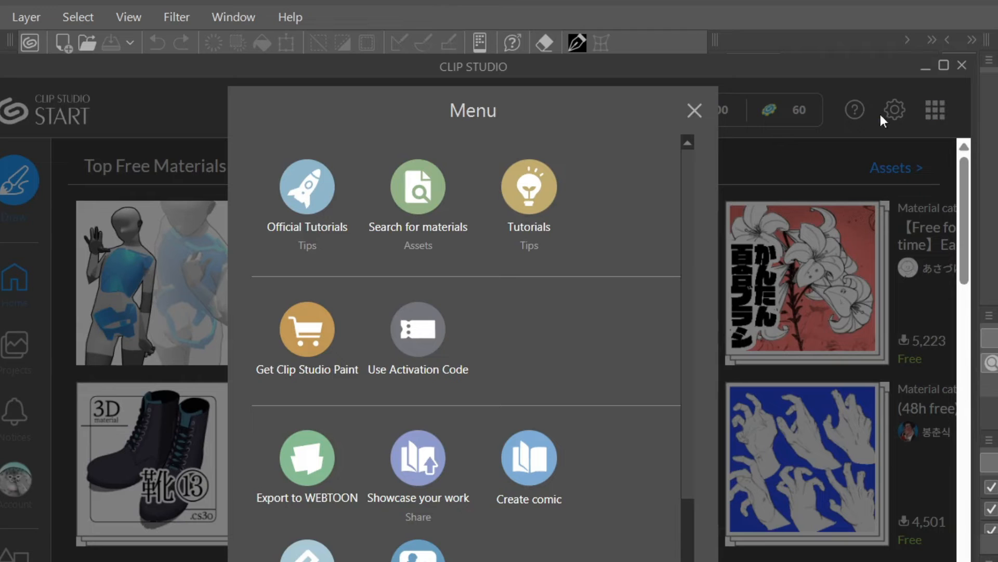
left_click(410, 211)
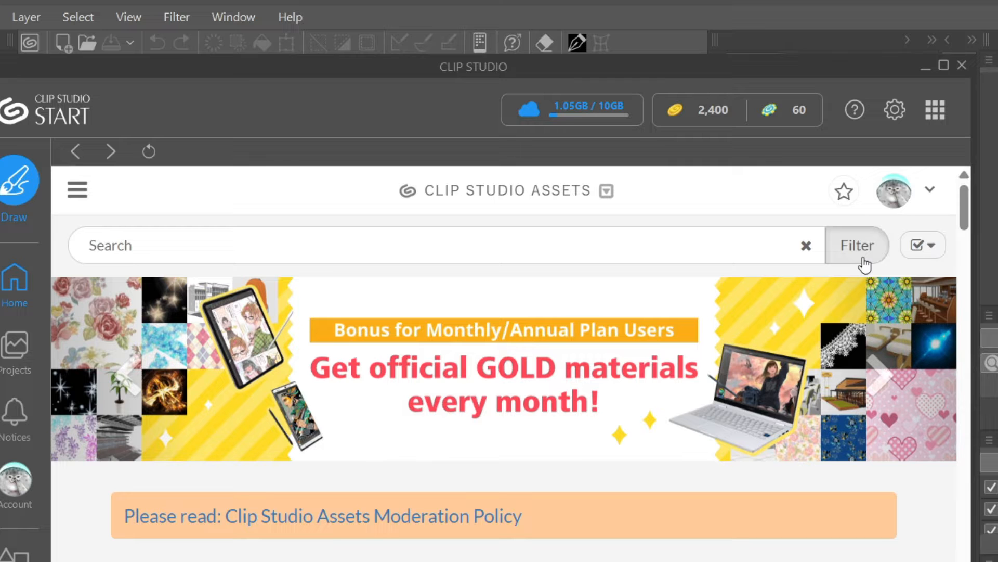
left_click(858, 245)
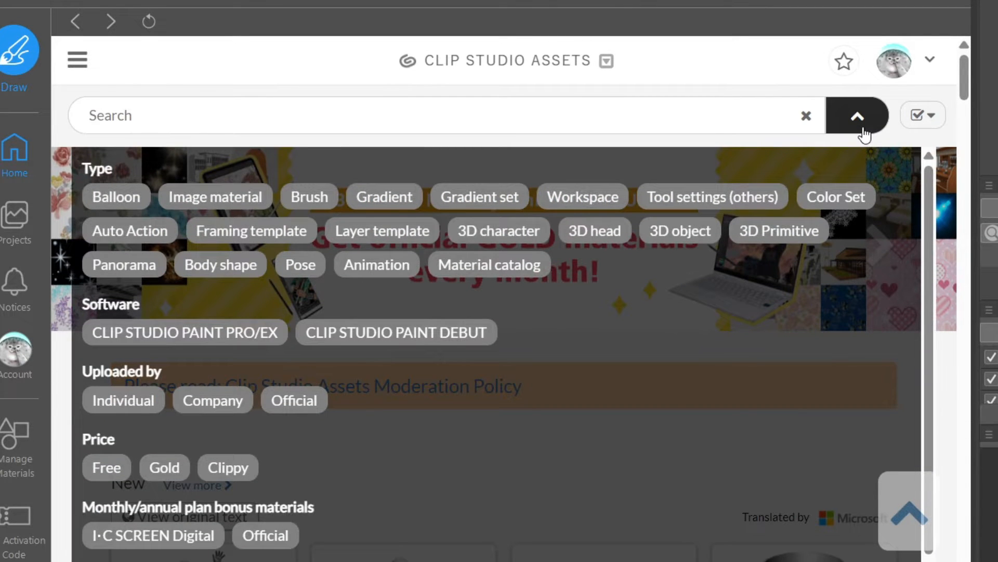
left_click(243, 205)
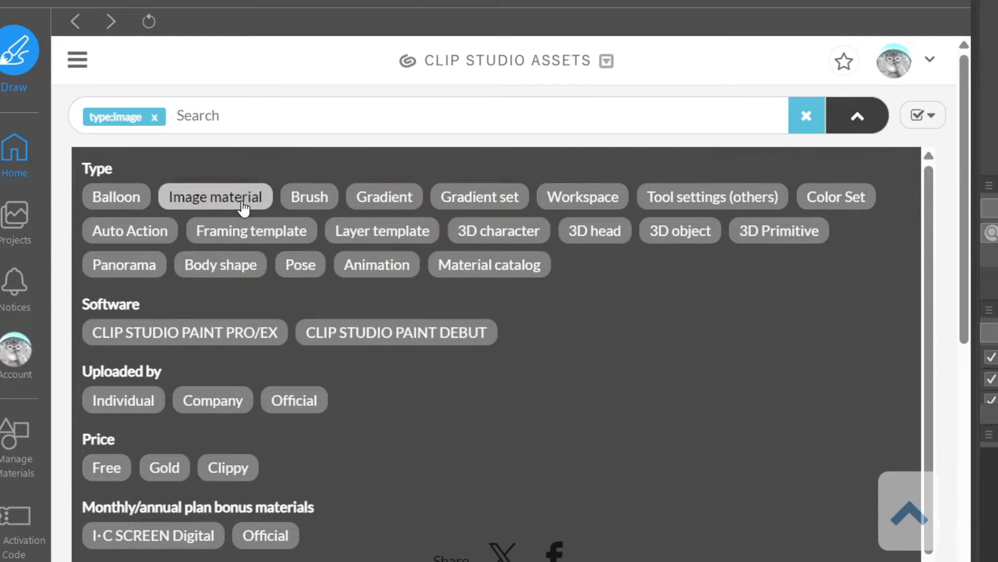
left_click(470, 205)
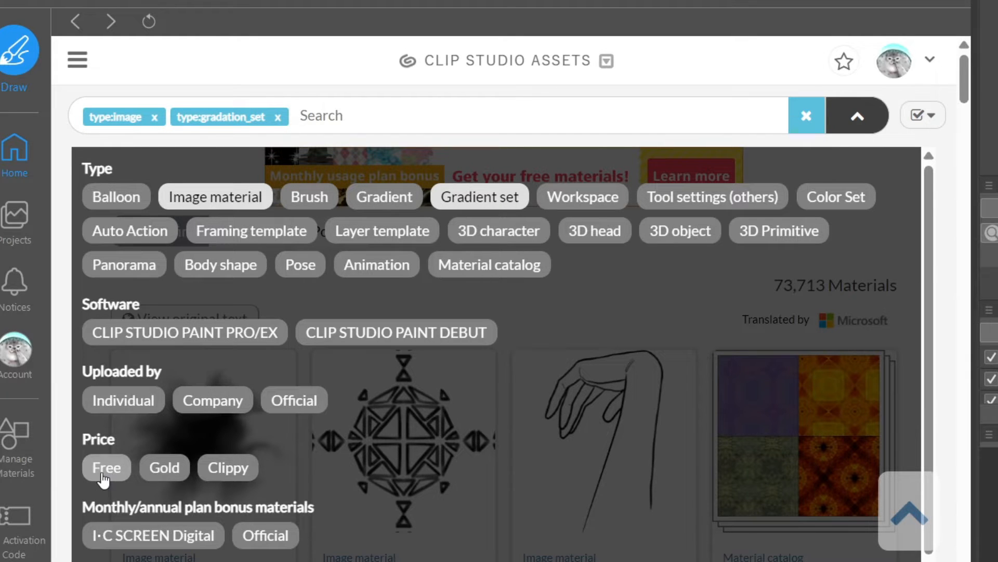
left_click(105, 479)
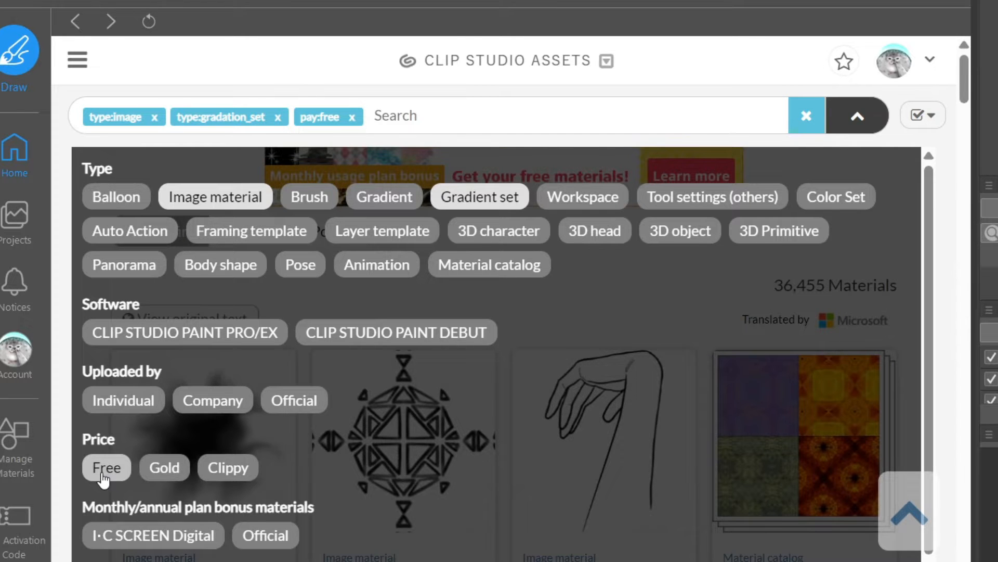
Step: Search the filtered materials for "summer" and open the All materials palette in Clip Studio Paint
left_click(455, 120)
type("summer")
key("Return")
left_click_drag(966, 77, 966, 305)
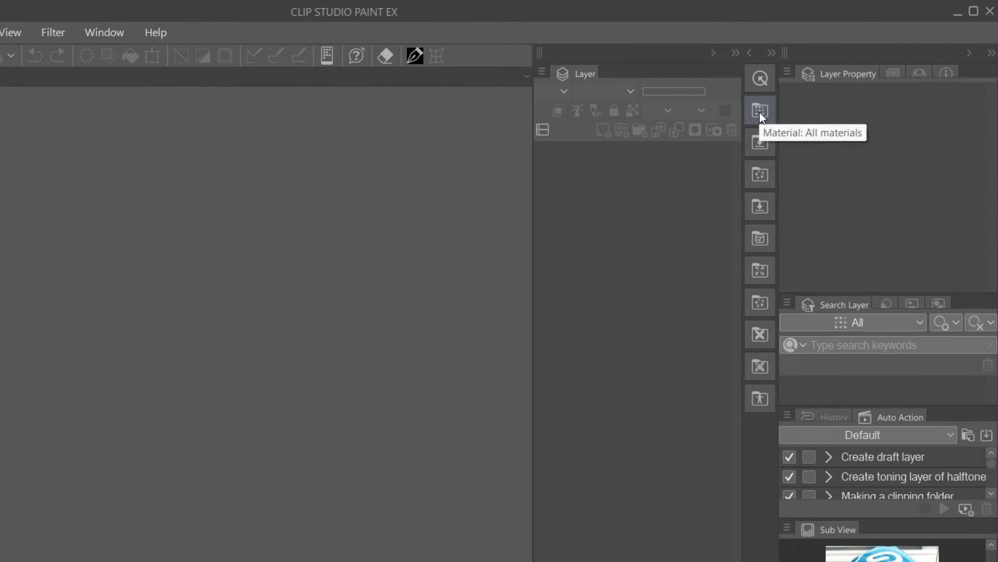
left_click(759, 112)
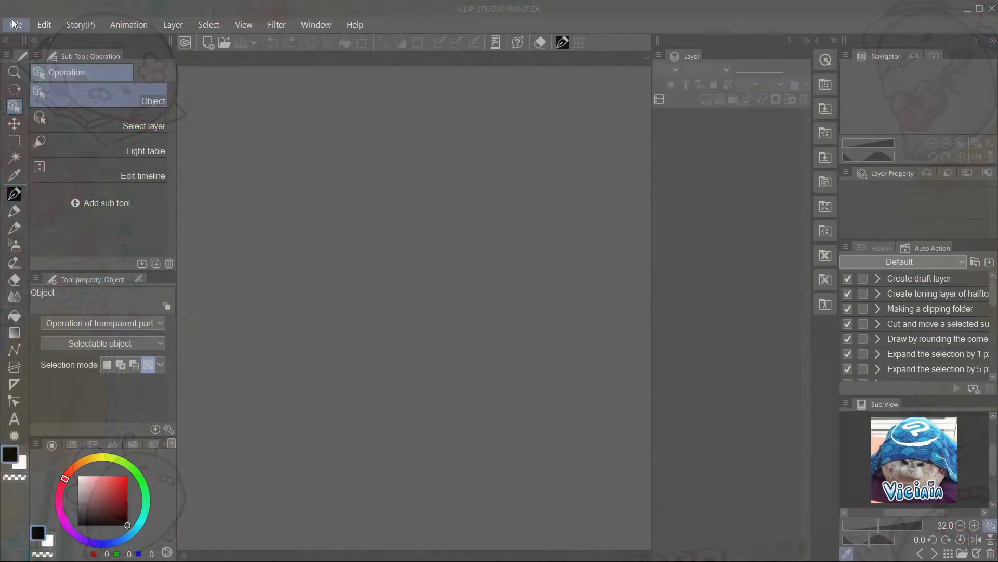
Step: Create a new 2000 × 2000 px, 300 dpi illustration with the light blue paper color A7E1FF enabled
left_click(16, 24)
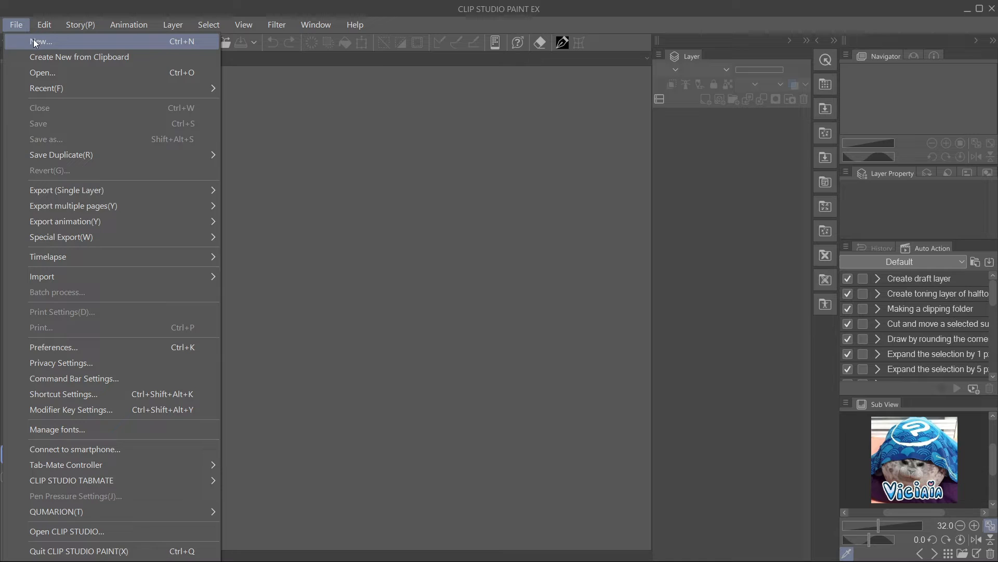
left_click(33, 39)
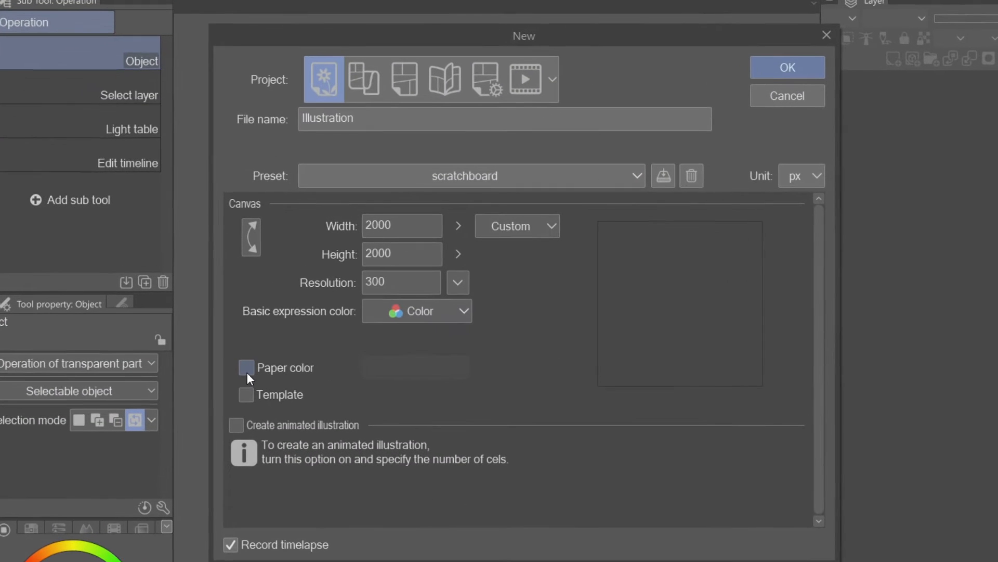
left_click(247, 369)
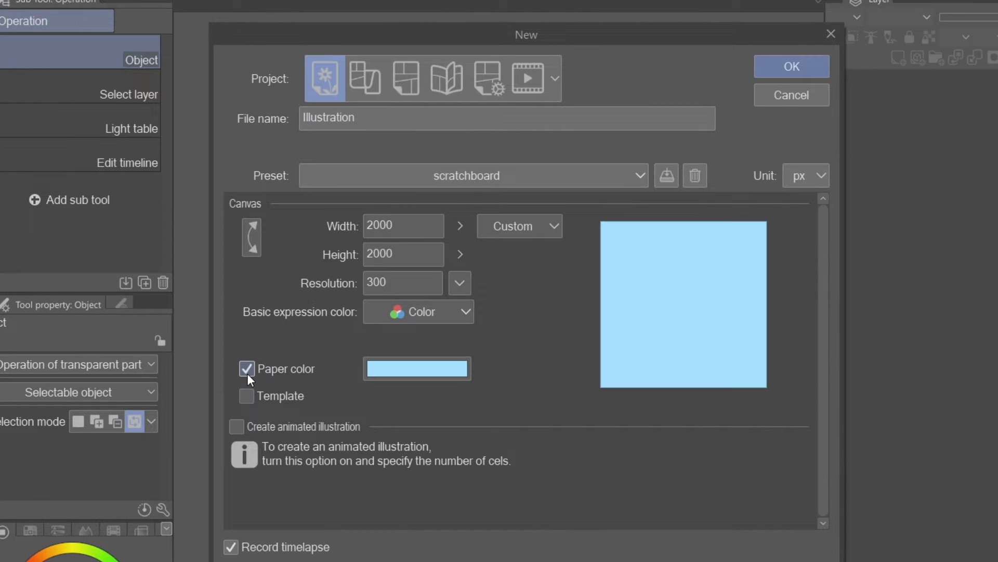
left_click(444, 372)
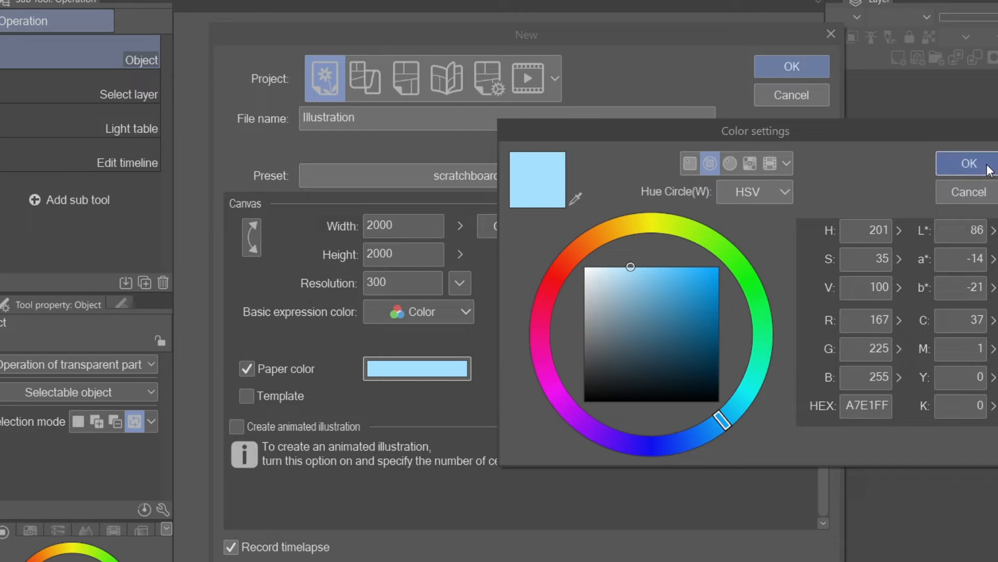
left_click(970, 165)
left_click(792, 67)
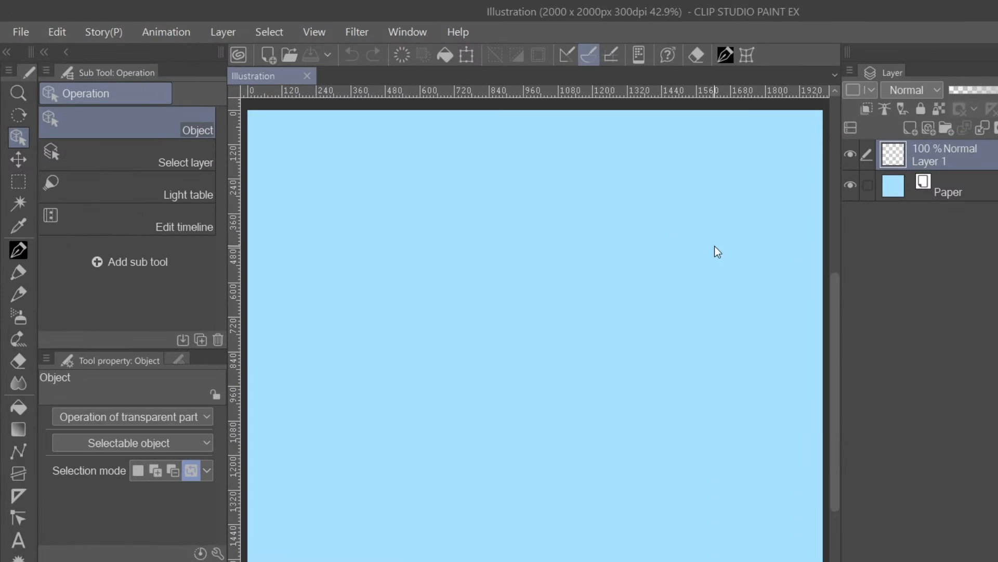
Step: Import the Summer seelke file from the collages folder as a file object
left_click(27, 32)
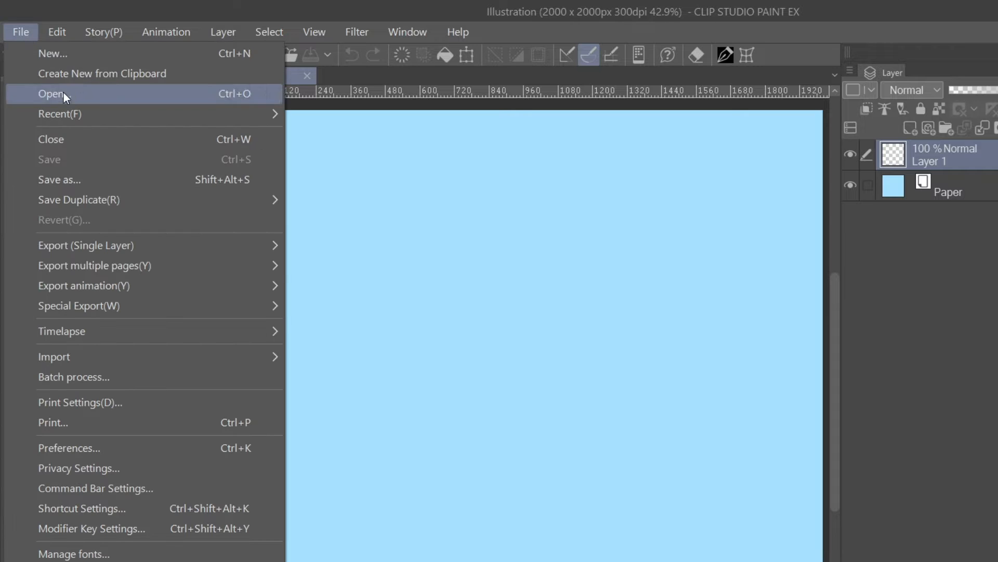
mouse_move(164, 354)
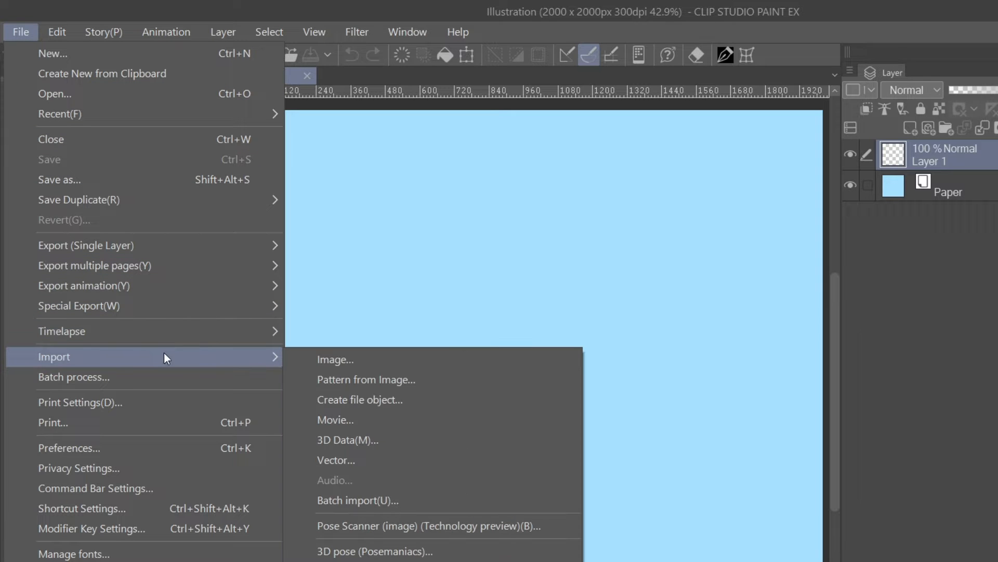
left_click(364, 401)
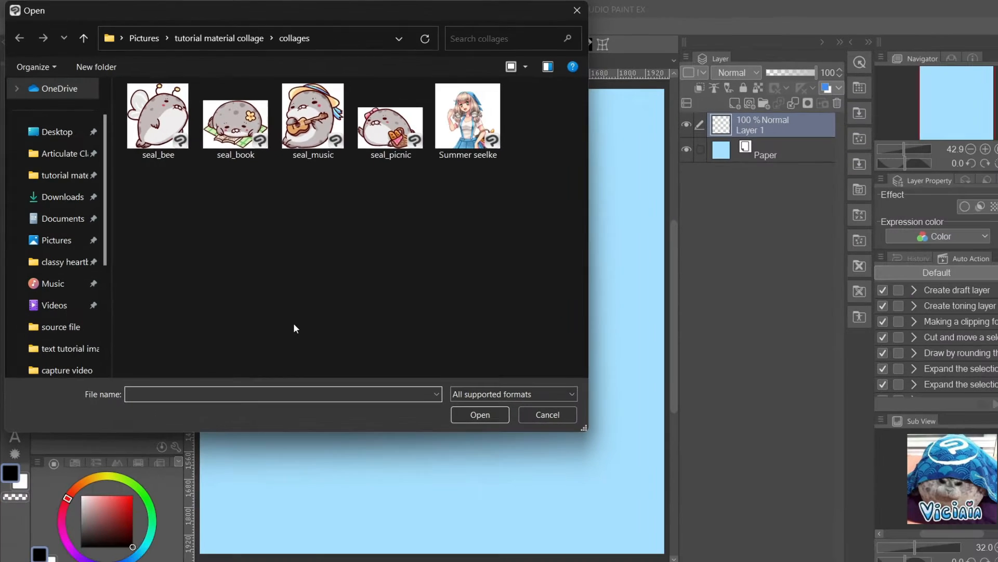
left_click(437, 134)
left_click(461, 397)
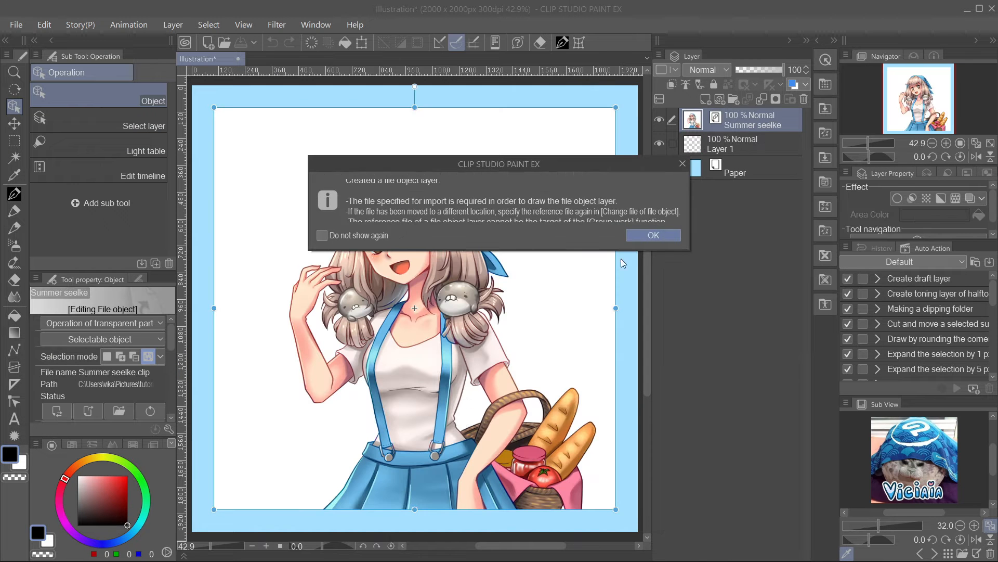
left_click(644, 233)
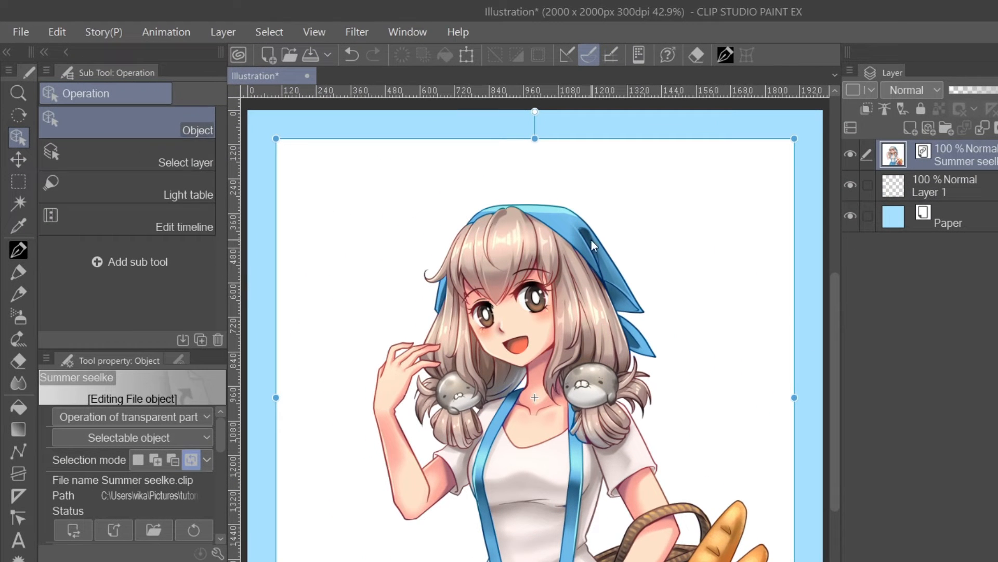
Step: Scale down the imported character and move it toward the lower right of the canvas
left_click_drag(277, 139, 327, 189)
left_click_drag(455, 245, 470, 285)
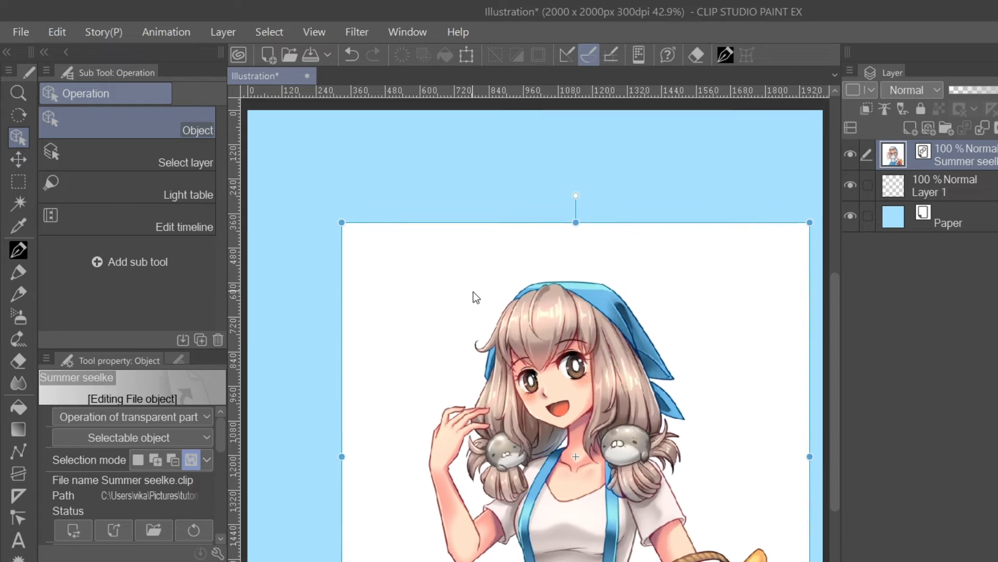
left_click_drag(341, 217, 326, 203)
left_click_drag(386, 238, 433, 247)
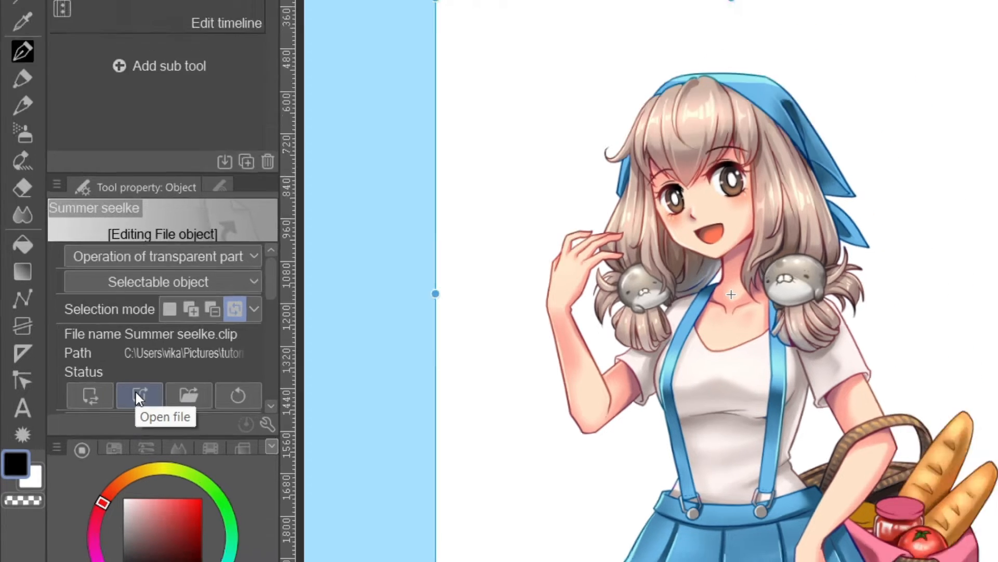
Step: Delete the Paper layer in the character's source file and return to the Illustration canvas
left_click(156, 391)
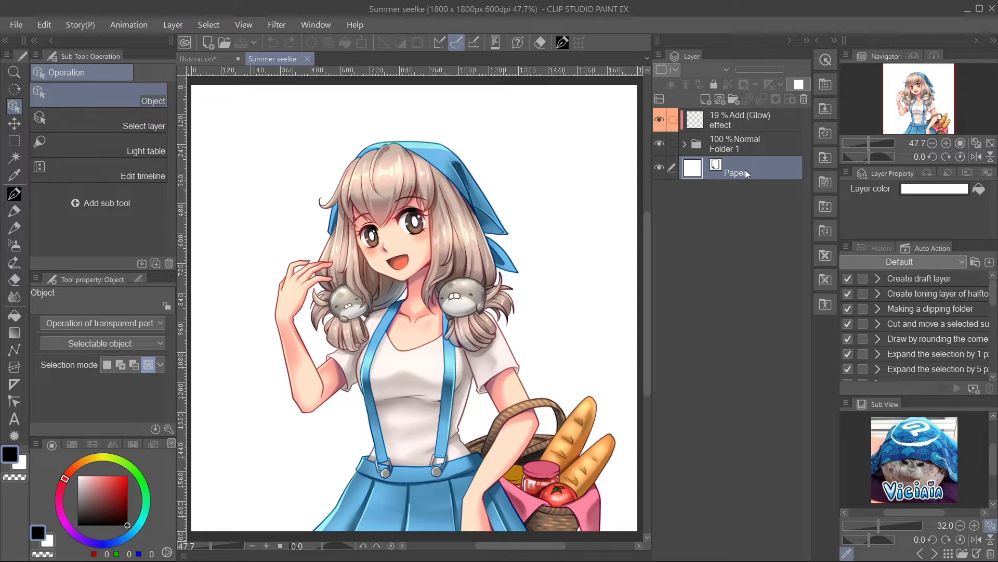
left_click(804, 99)
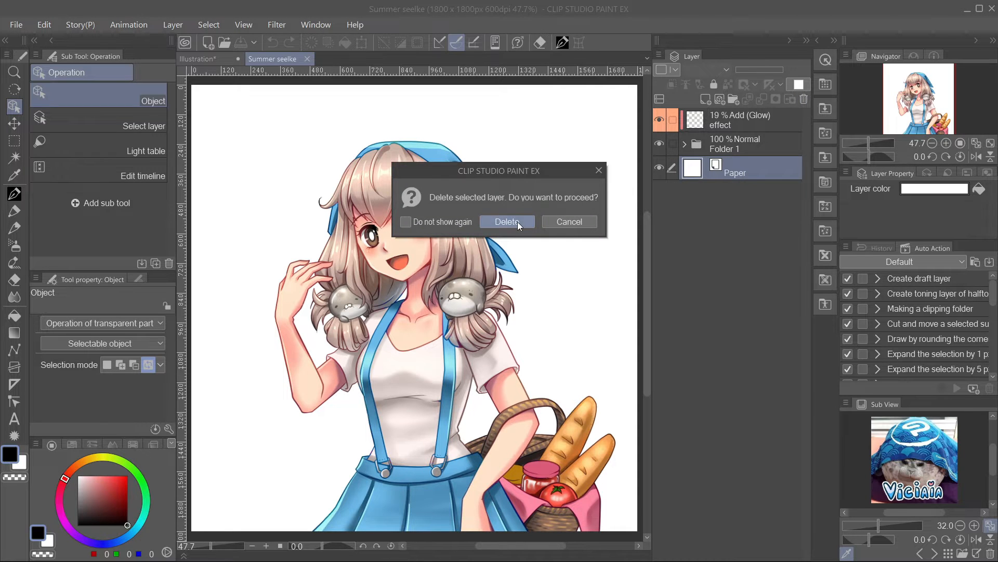
left_click(507, 222)
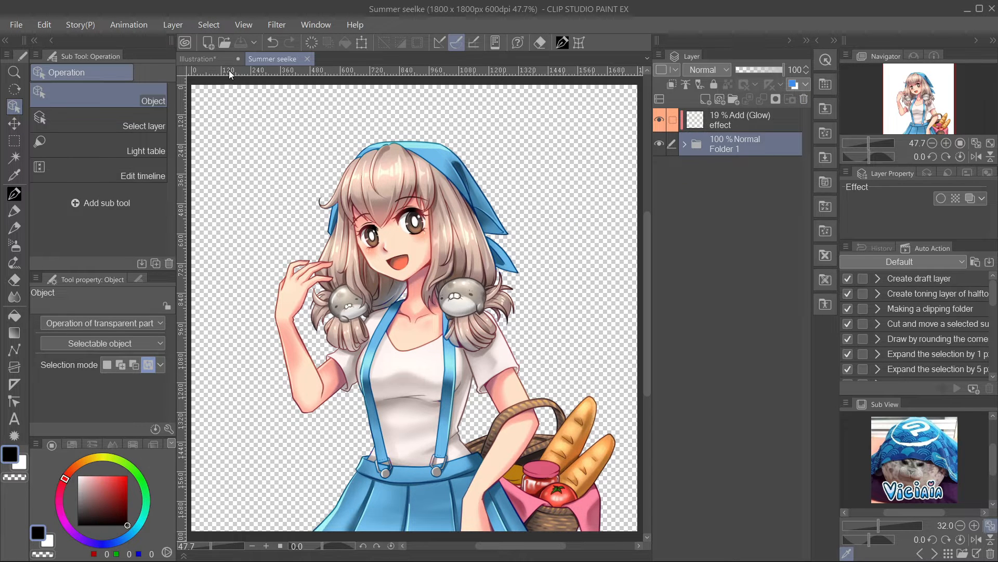
left_click(218, 61)
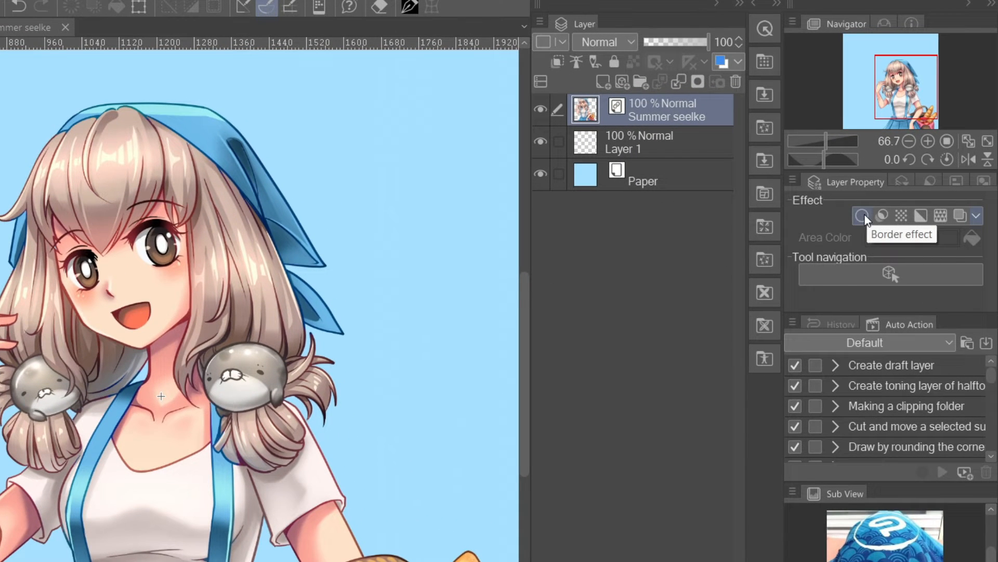
Step: Try a border effect on the Summer seelke layer and adjust its thickness
left_click(862, 216)
left_click_drag(855, 268, 870, 274)
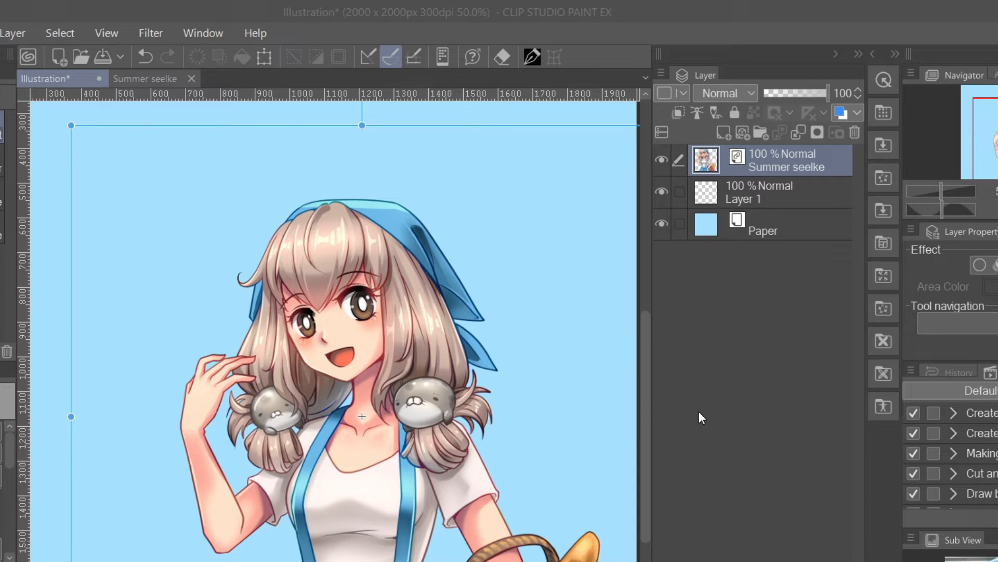
Step: Set up the Polyline figure tool on Layer 1 with fill enabled and white as the drawing color
left_click(780, 200)
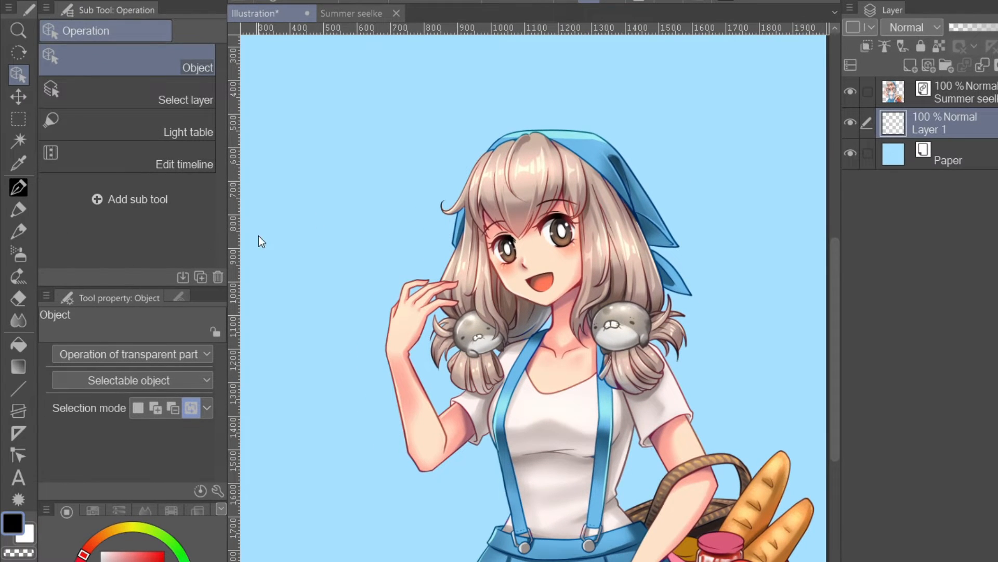
left_click(19, 390)
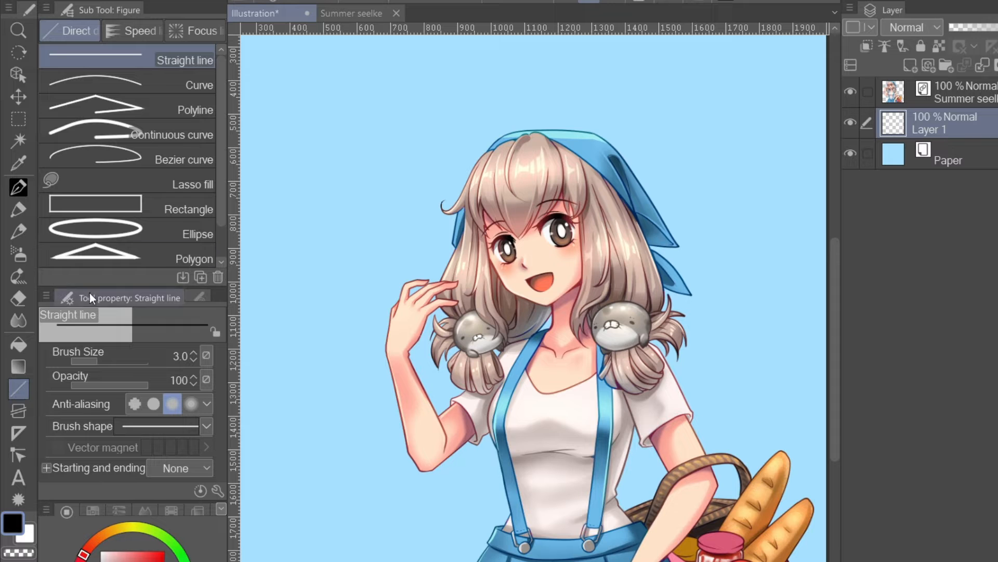
left_click(197, 111)
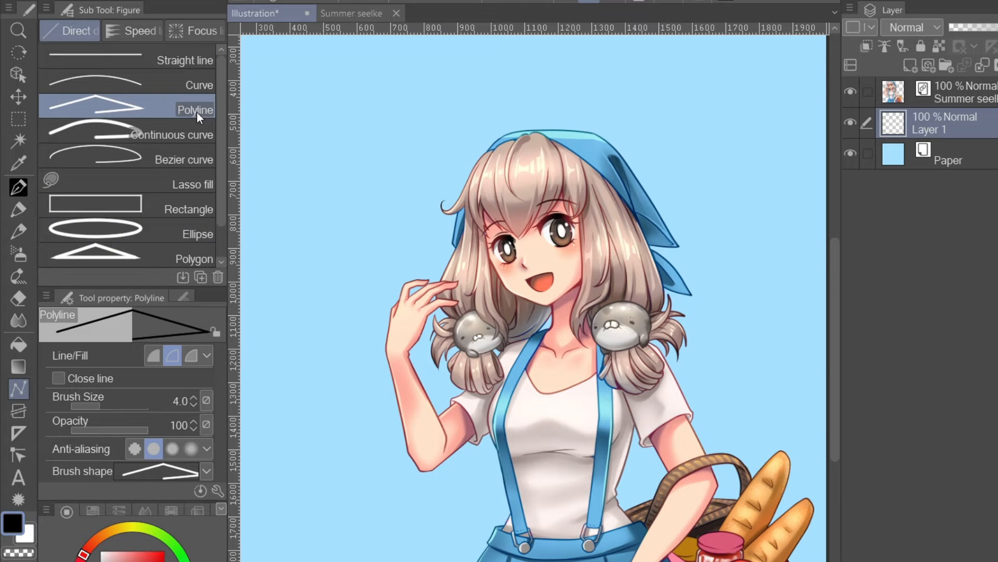
left_click(152, 359)
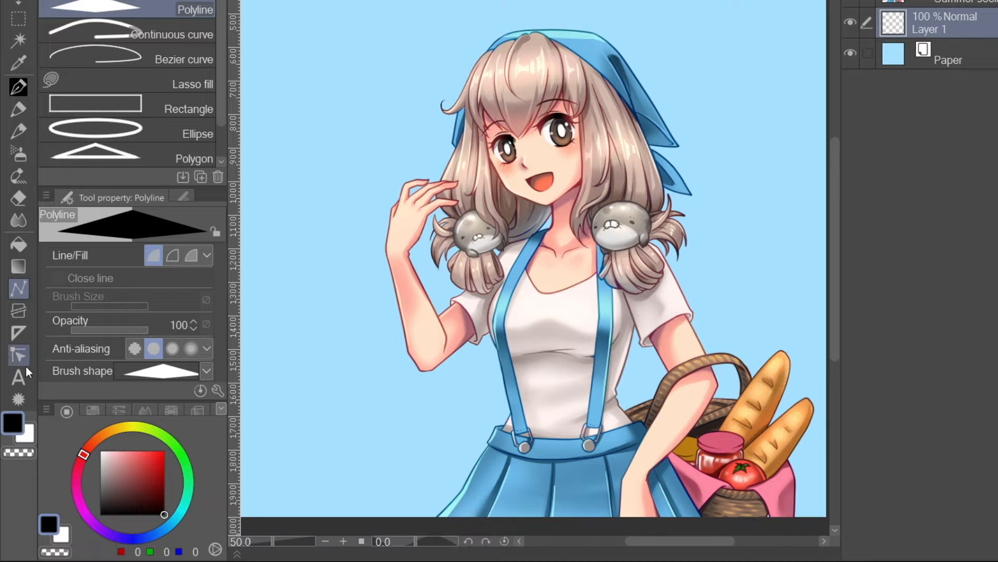
left_click_drag(102, 461, 72, 400)
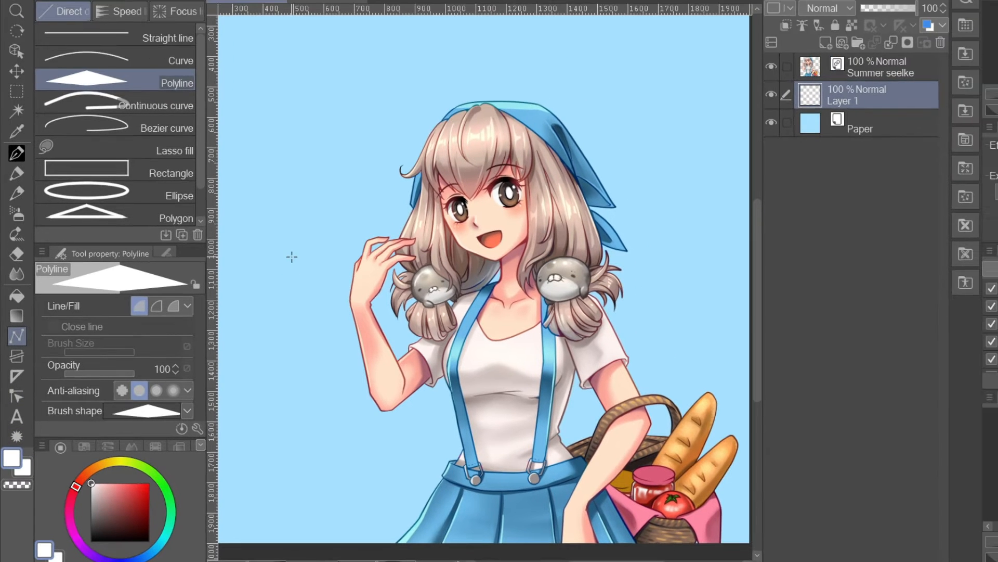
Step: Draw a closed, angular white shape on Layer 1 around the character and basket, leaving an uneven paper-cutout margin
left_click(559, 100)
left_click(604, 159)
left_click(638, 215)
left_click(627, 224)
left_click(642, 259)
left_click(633, 288)
left_click(625, 316)
left_click(646, 377)
left_click(683, 392)
left_click(714, 376)
left_click(729, 412)
left_click(698, 451)
left_click(704, 540)
left_click(311, 524)
left_click(352, 382)
left_click(310, 243)
left_click(329, 188)
left_click(373, 139)
left_click(359, 119)
left_click(416, 54)
left_click(513, 51)
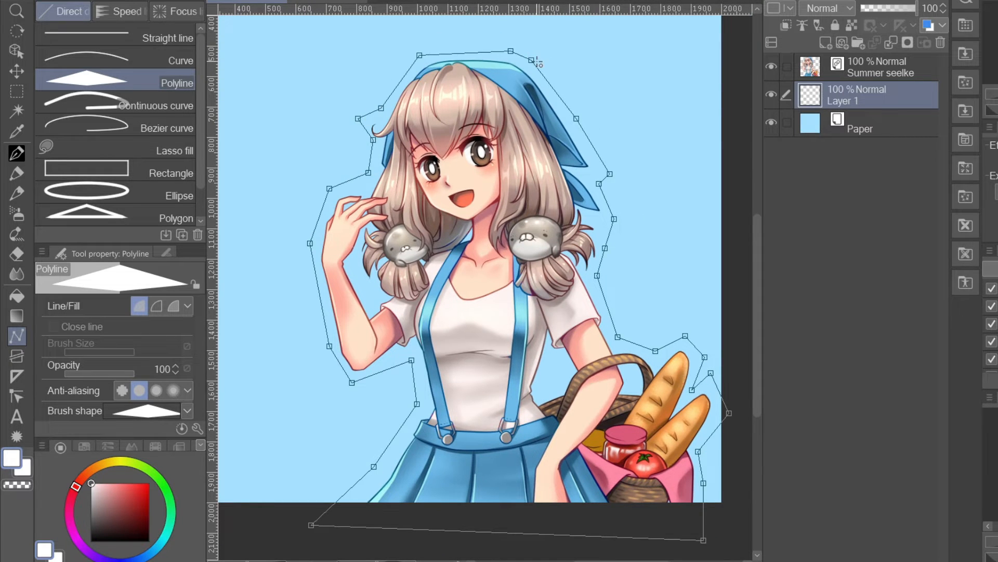
left_click(531, 60)
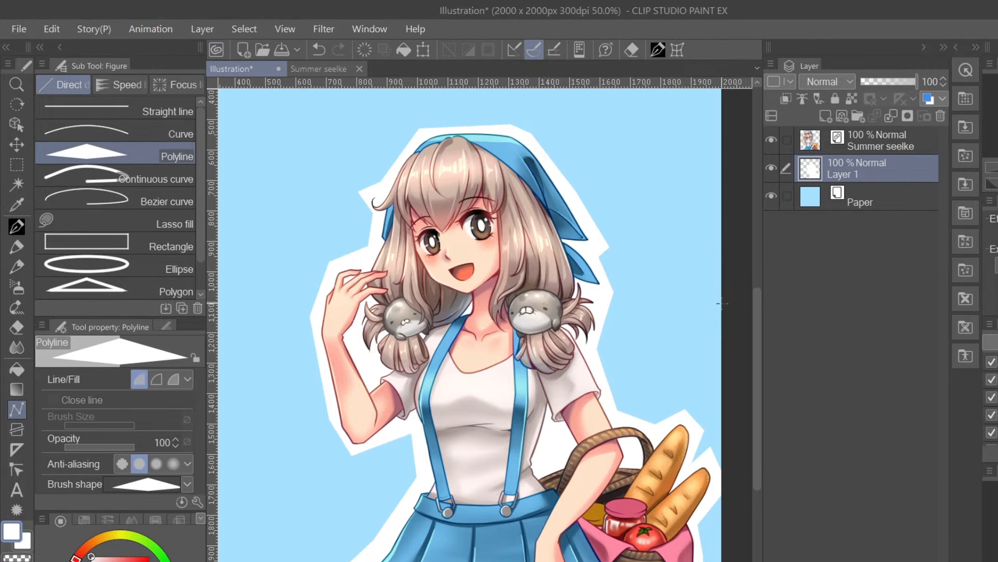
Step: Group the Summer seelke layer and Layer 1 into a folder and shift the folder's artwork slightly
left_click(885, 142, "ctrl")
left_click(857, 117)
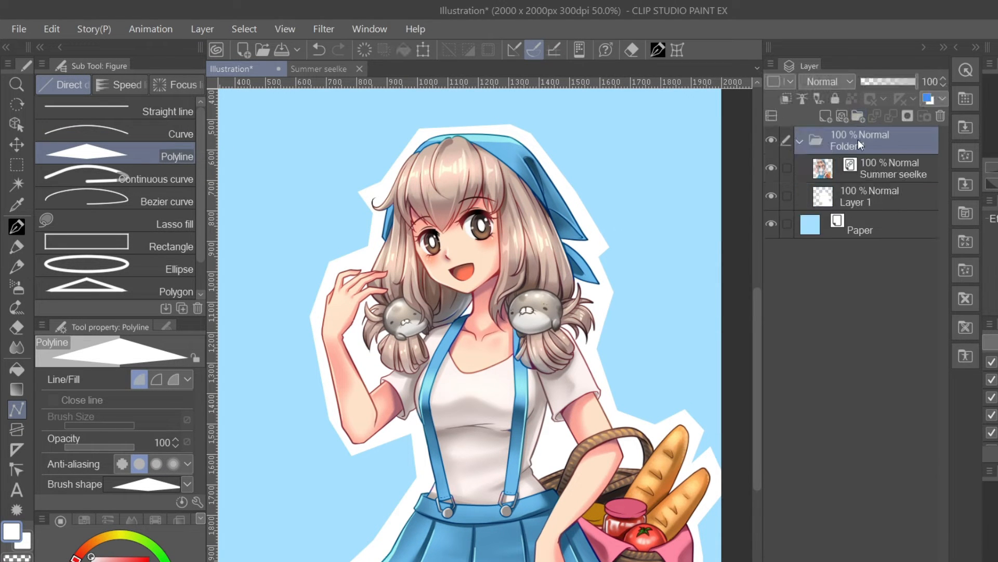
left_click(17, 145)
mouse_move(482, 247)
left_mouse_down()
mouse_move(469, 245)
mouse_move(487, 252)
left_mouse_up()
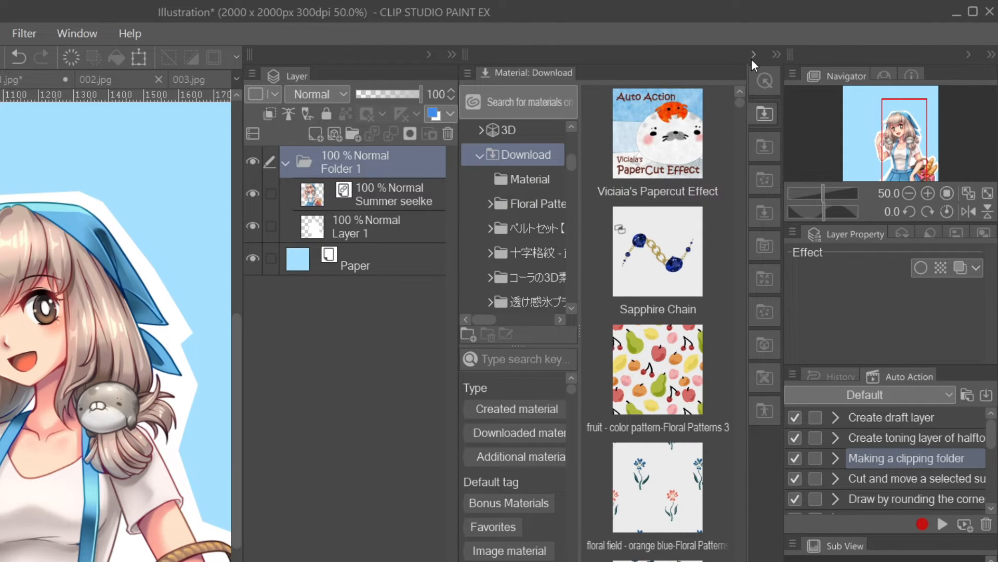
Step: Add Viciaia's Papercut Effect to the auto actions and run Viciaia papercut on Folder 1
left_click(665, 157)
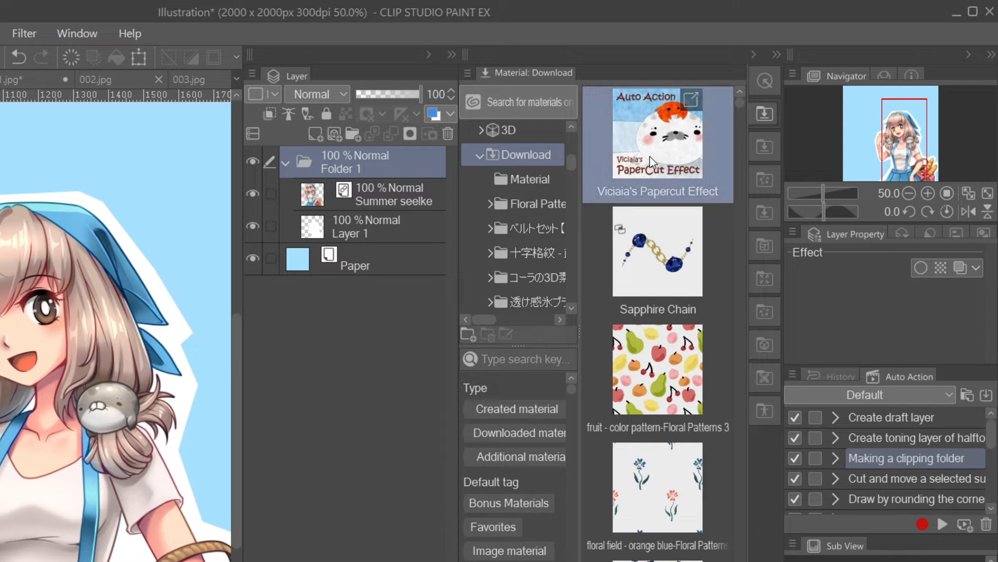
left_click_drag(647, 145, 867, 497)
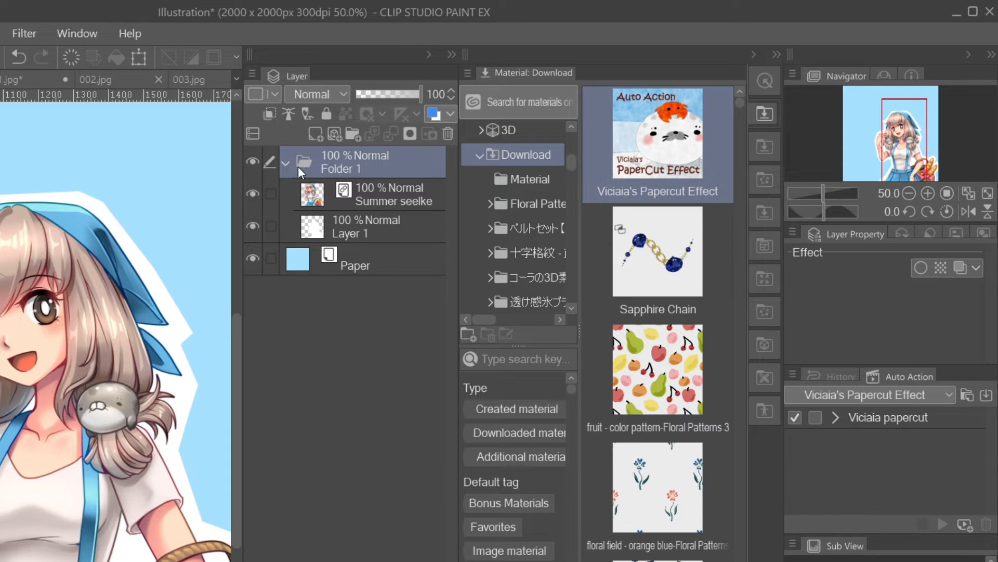
left_click(285, 162)
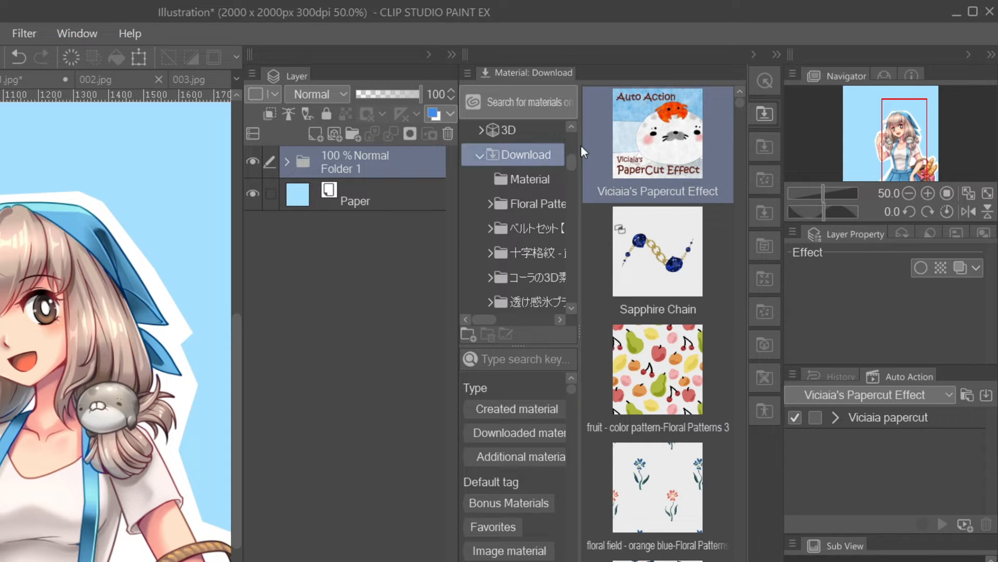
left_click(753, 54)
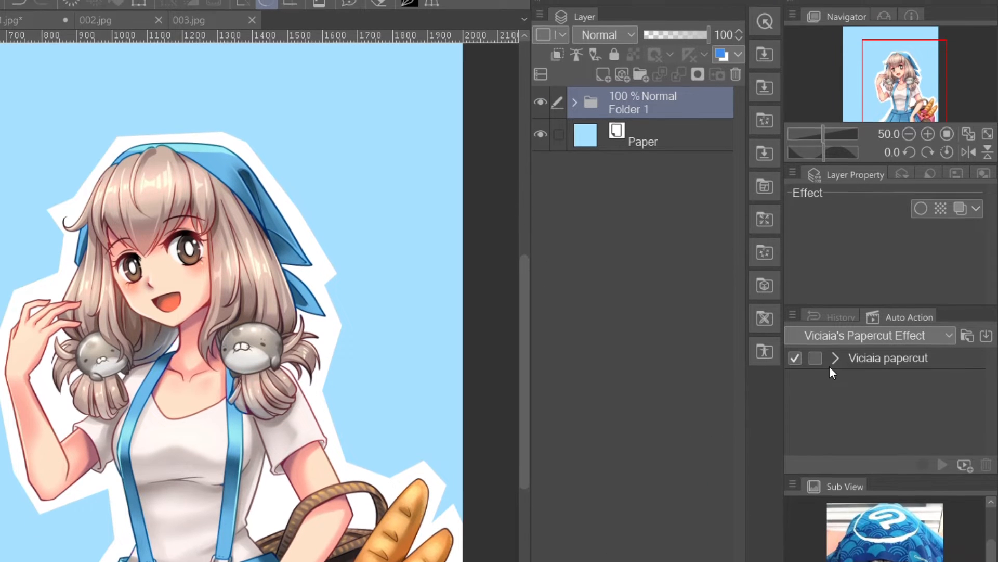
left_click(883, 354)
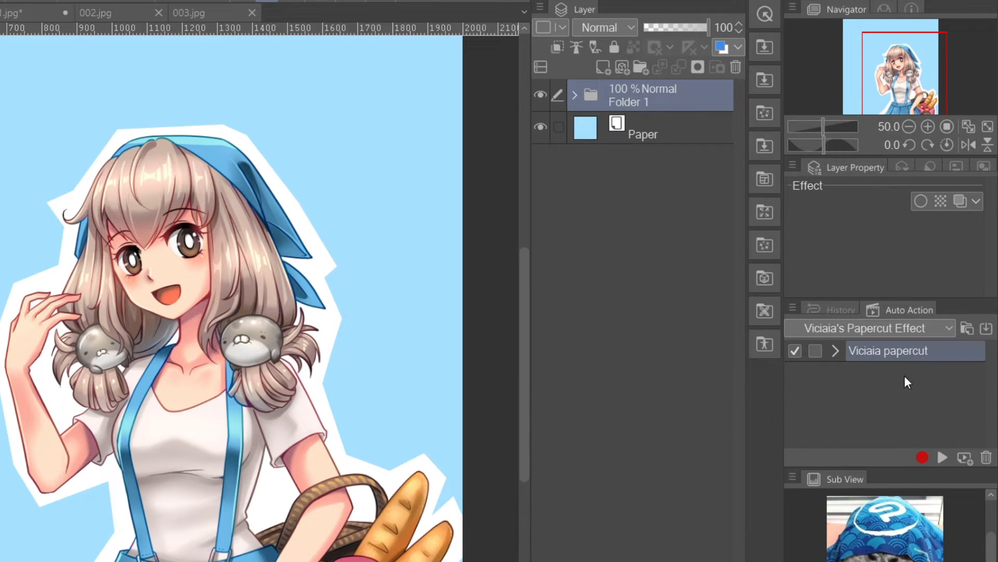
left_click(941, 458)
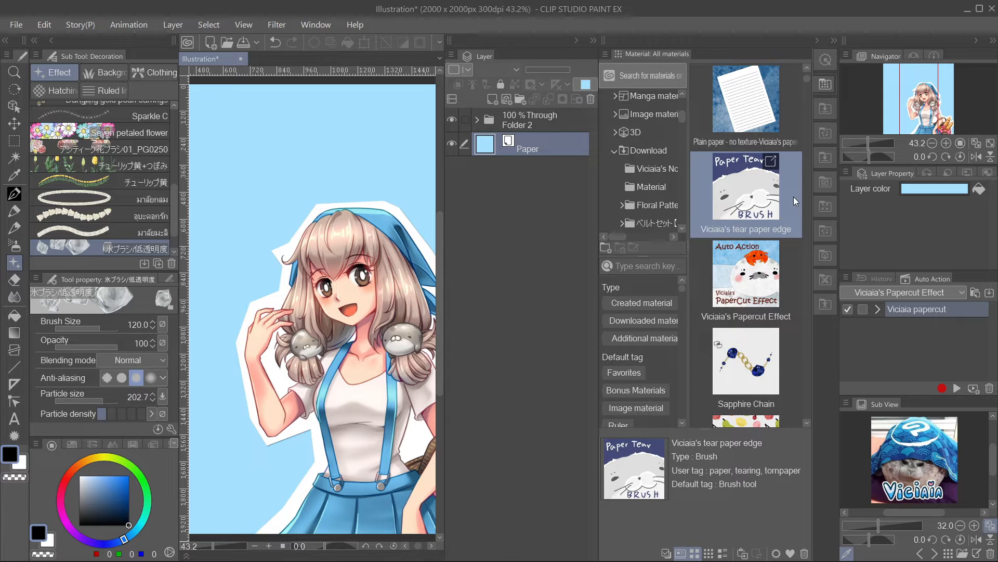
Step: Add Viciaia's tear paper edge brush to the Decoration tools and draw a full-height torn edge at size 50 left of the character
mouse_move(754, 197)
left_mouse_down()
mouse_move(359, 250)
mouse_move(110, 257)
left_mouse_up()
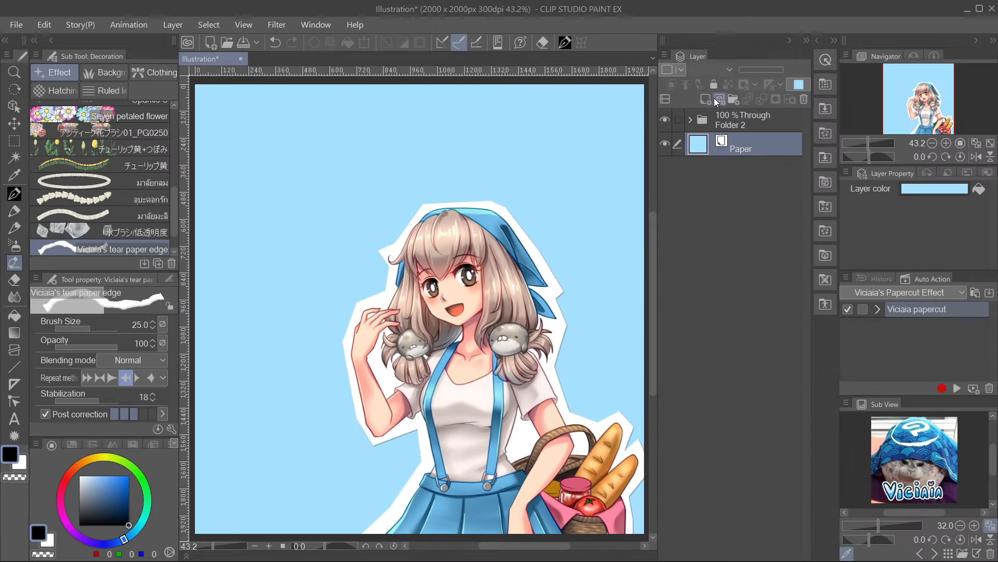
key("]")
key("]")
key("]")
mouse_move(326, 75)
left_mouse_down()
mouse_move(339, 232)
mouse_move(316, 538)
left_mouse_up()
Step: Create Layer 3 below the torn edge and auto-select the area left of it, referring to all layers with area scaling 3
left_click(706, 99)
left_click(733, 168)
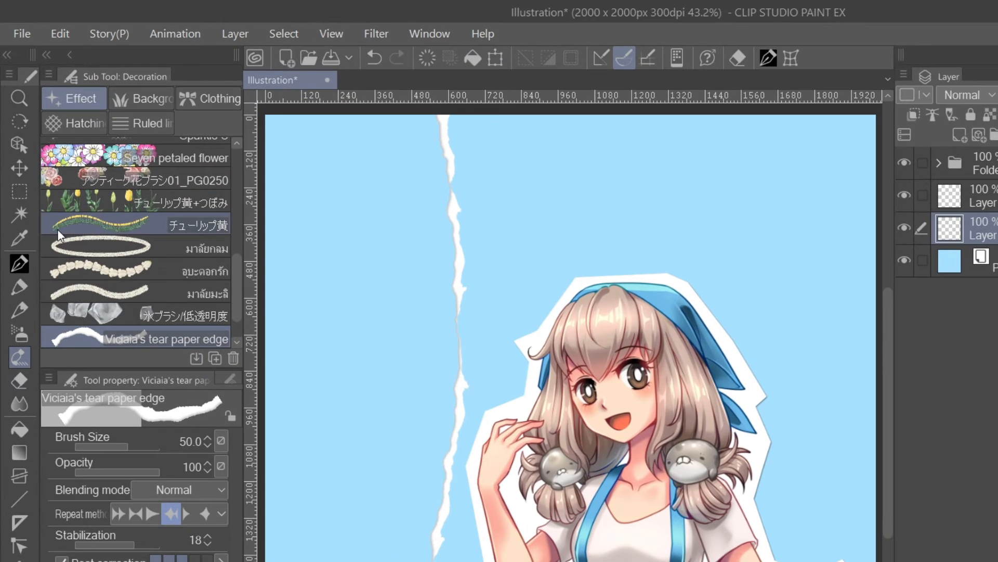
left_click(18, 215)
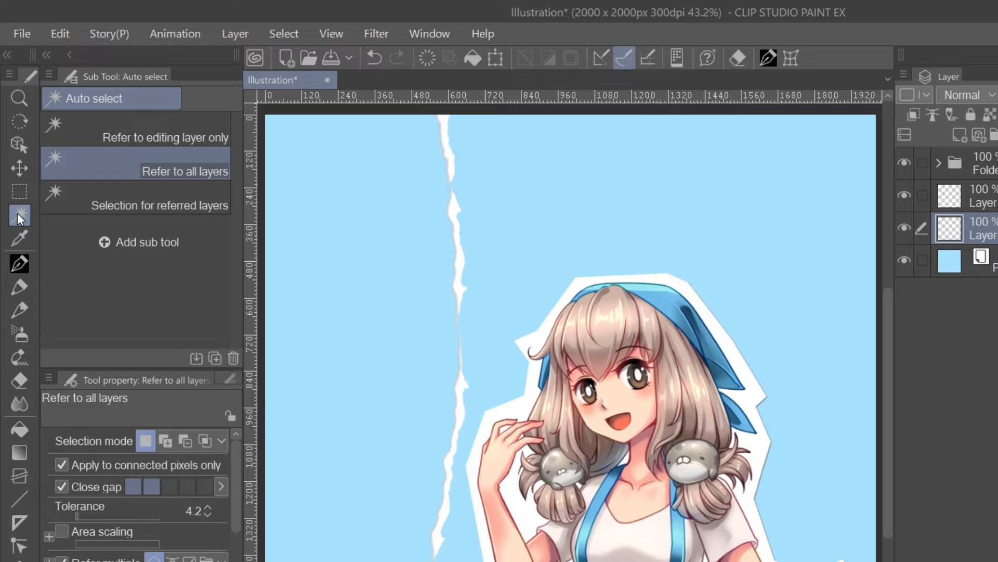
left_click_drag(235, 514, 234, 522)
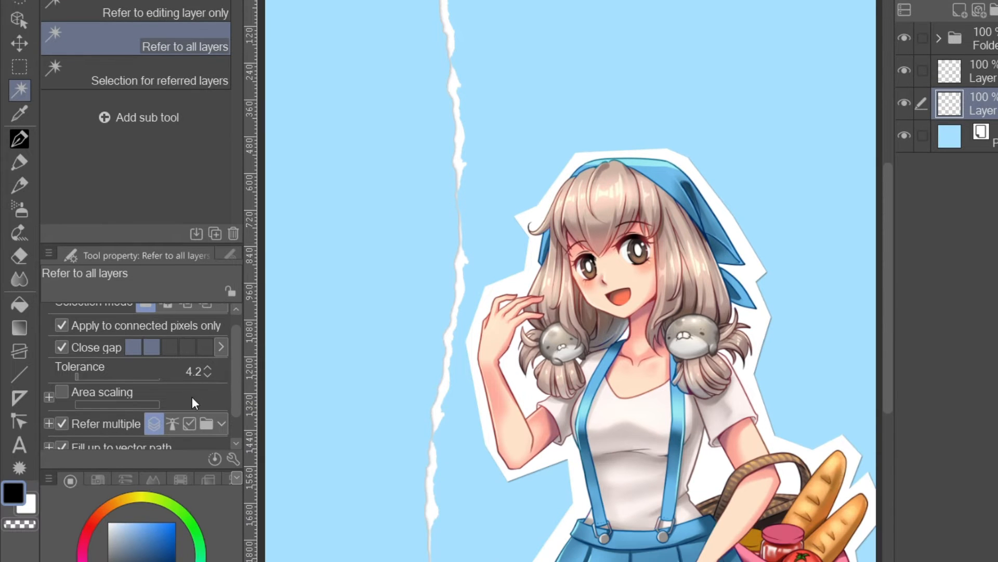
left_click(63, 392)
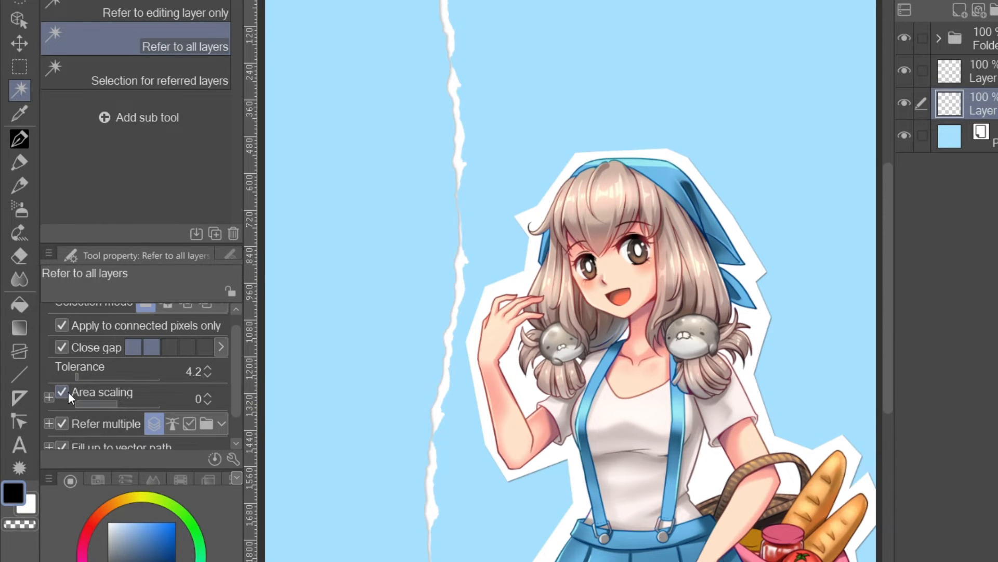
left_click(205, 393)
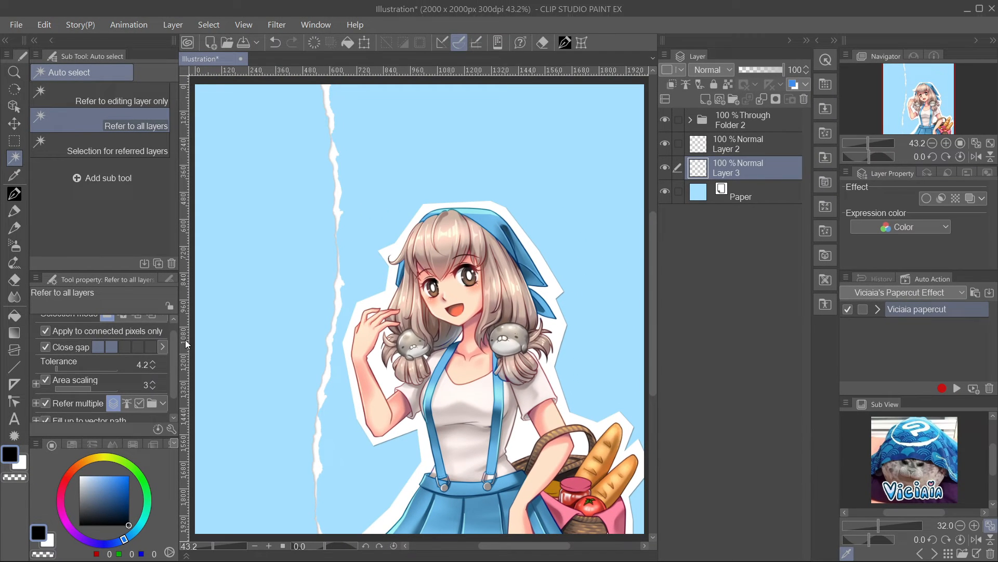
left_click(291, 252)
Step: Fill the selected strip with the orange plaid material 木瓜牛奶2 and enlarge its pattern
left_click(818, 41)
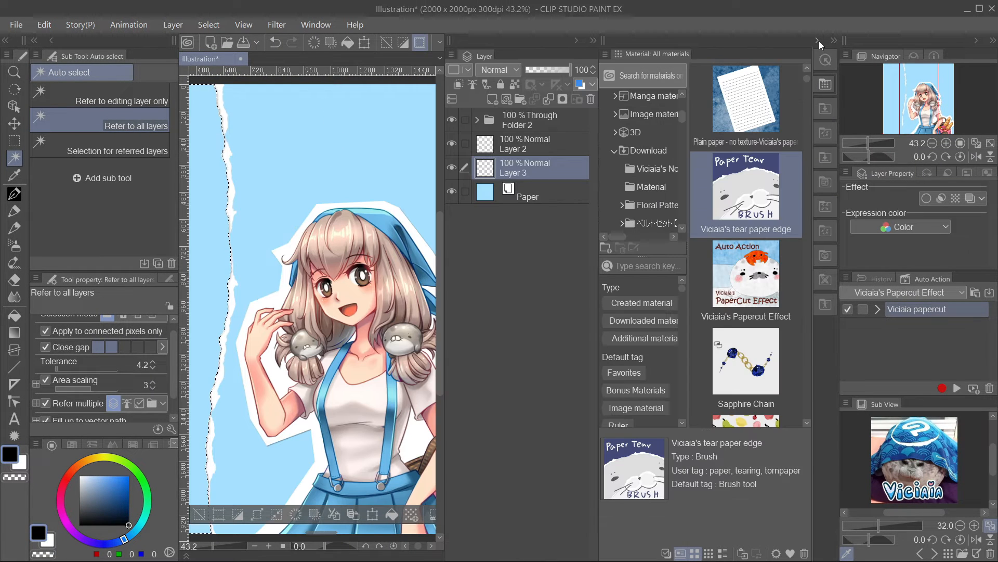
scroll(757, 208, "down", 10)
scroll(756, 205, "down", 10)
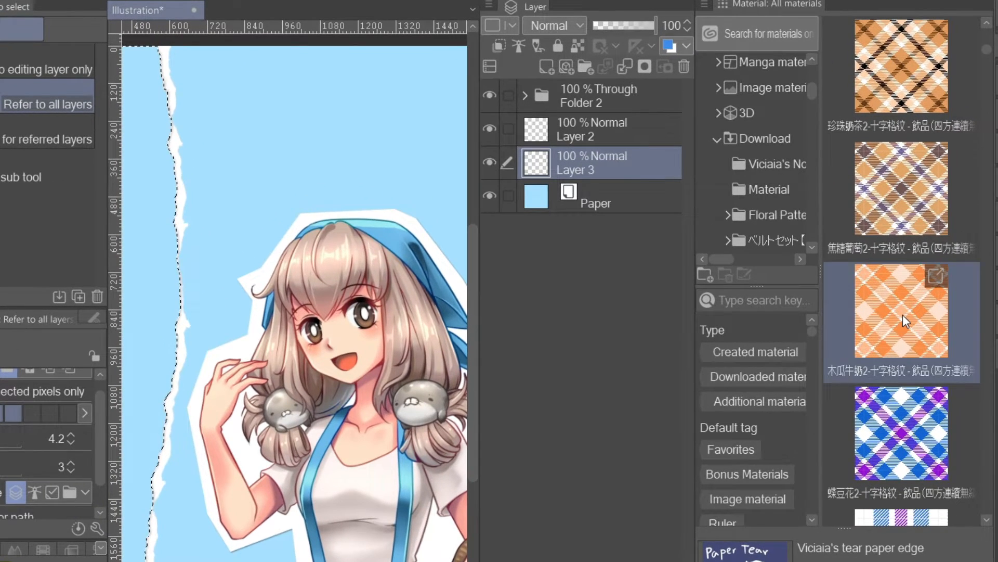
left_click_drag(902, 314, 540, 165)
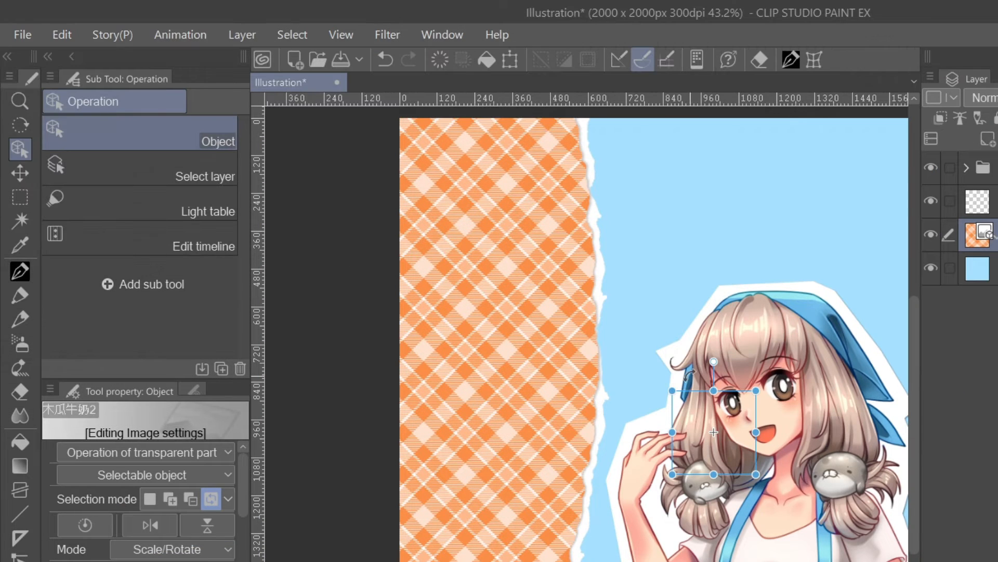
left_click_drag(615, 329, 671, 299)
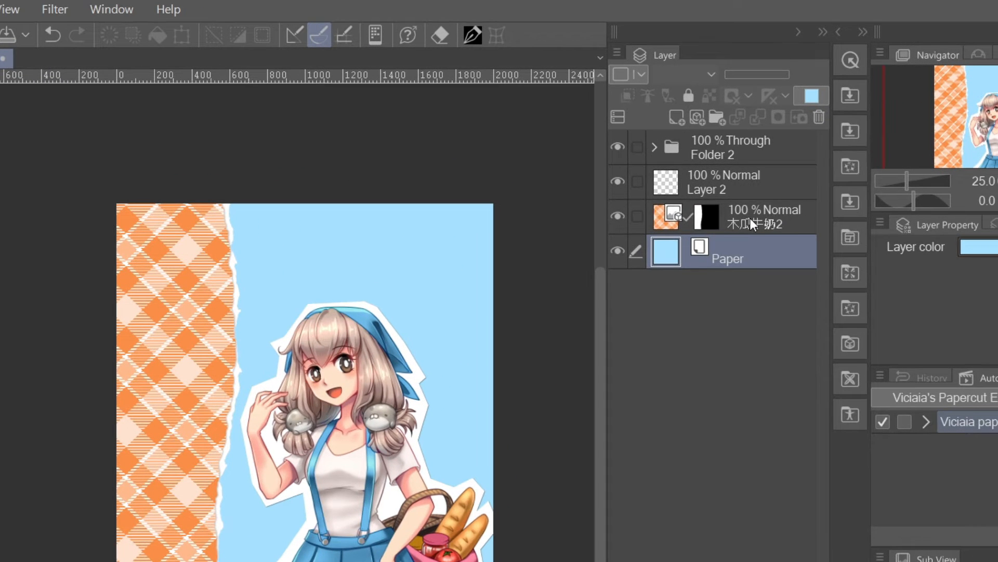
Step: Put the orange plaid layer into a new folder and transfer its mask to that folder
left_click(757, 168)
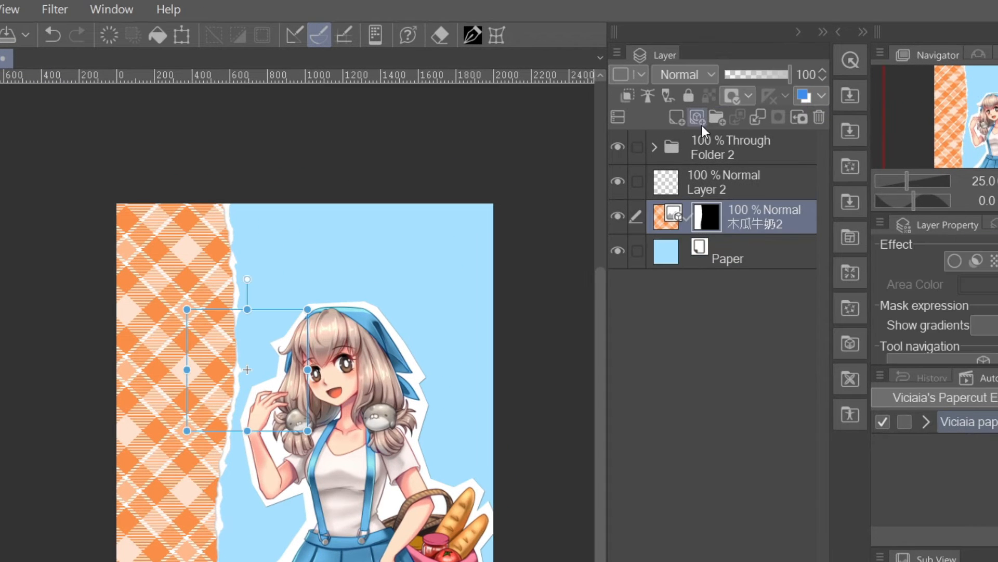
left_click(720, 114)
left_click_drag(759, 248, 753, 210)
left_click_drag(724, 260, 720, 226)
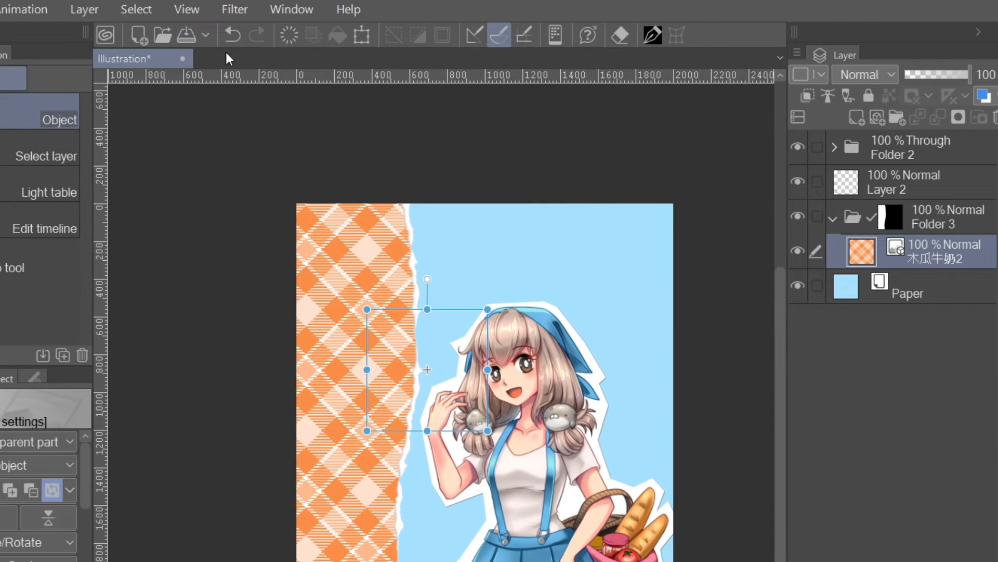
Step: Add a gradient map correction layer above the plaid and try the Blue sky and Sunset (purple) presets
left_click(85, 10)
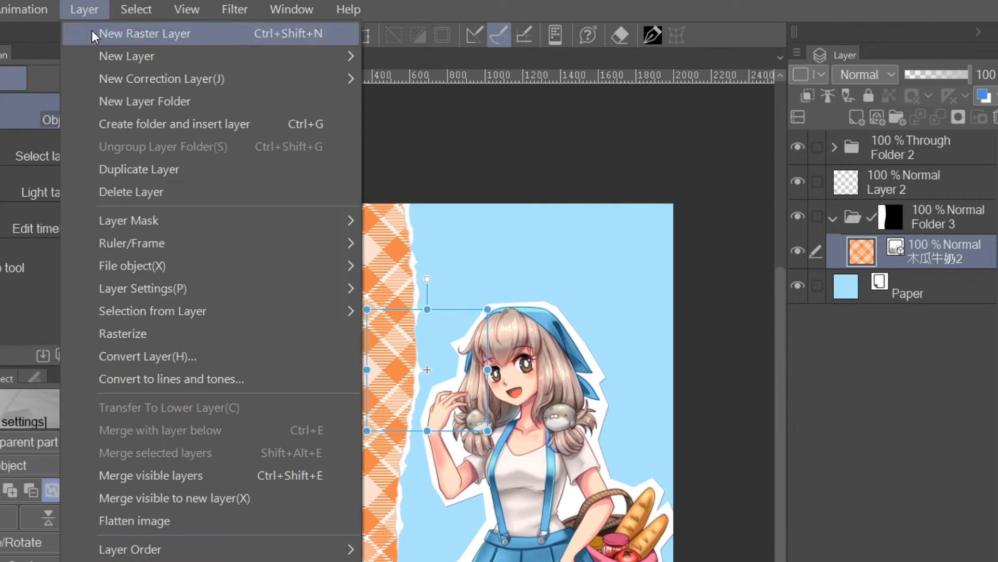
mouse_move(132, 81)
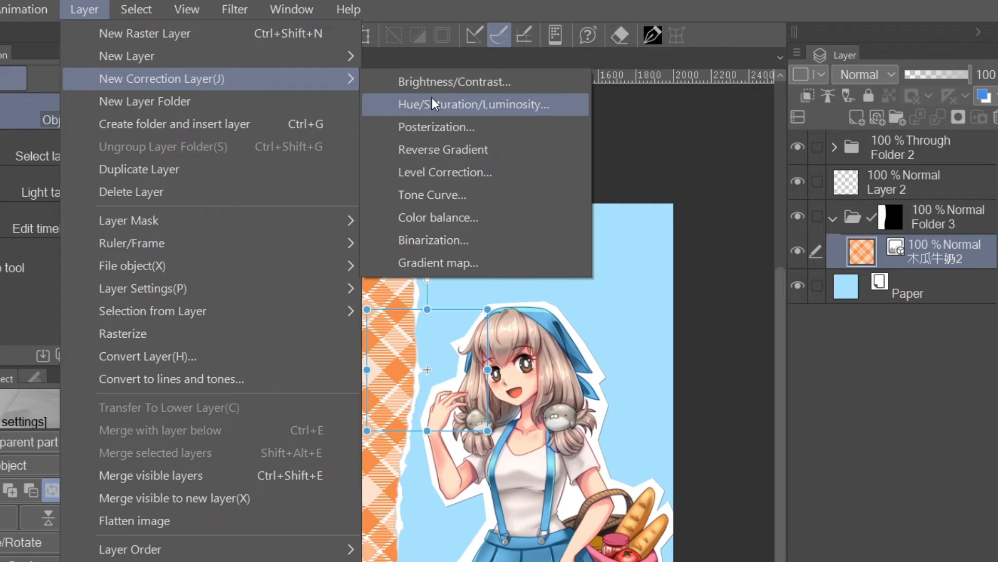
left_click(466, 263)
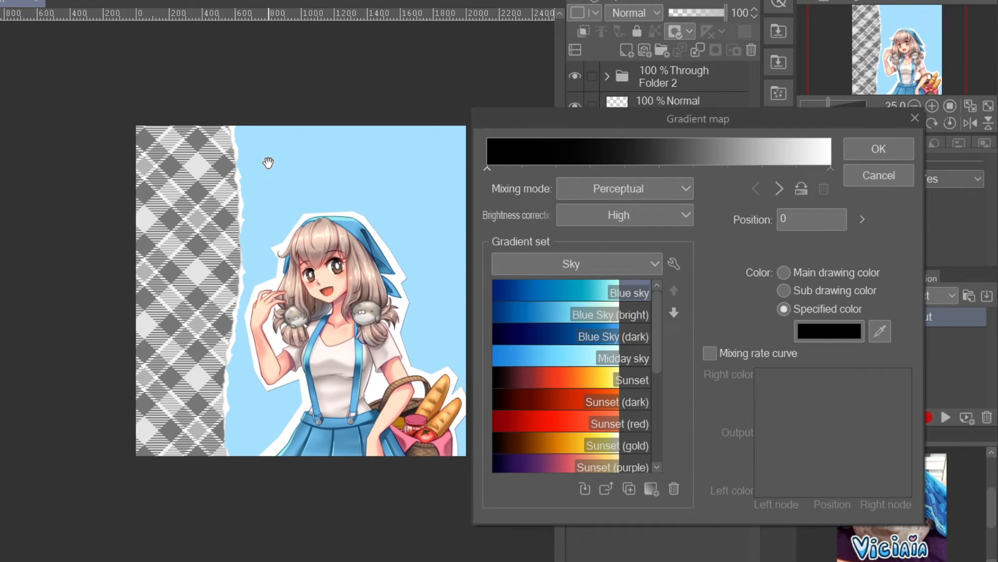
left_click(548, 292)
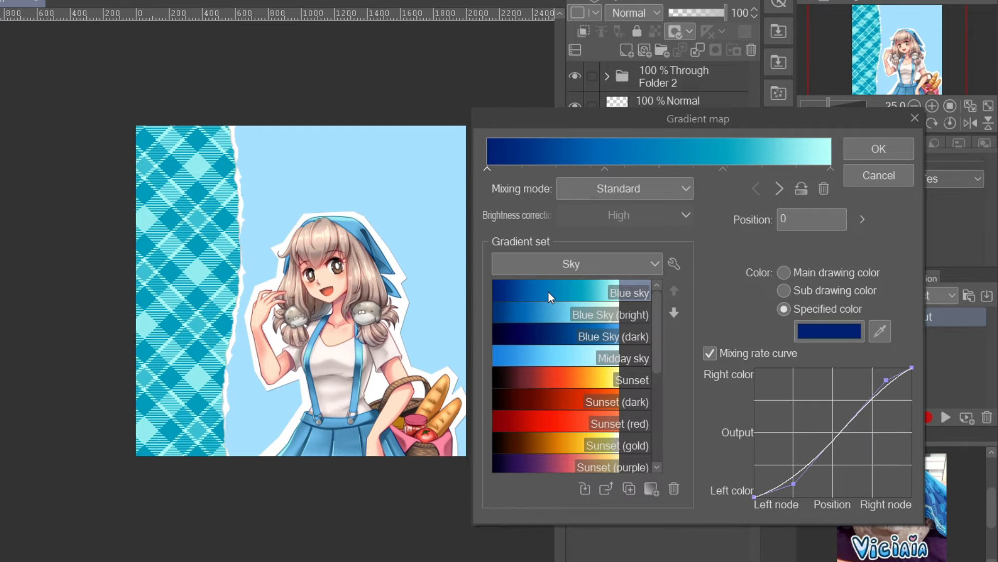
left_click(528, 308)
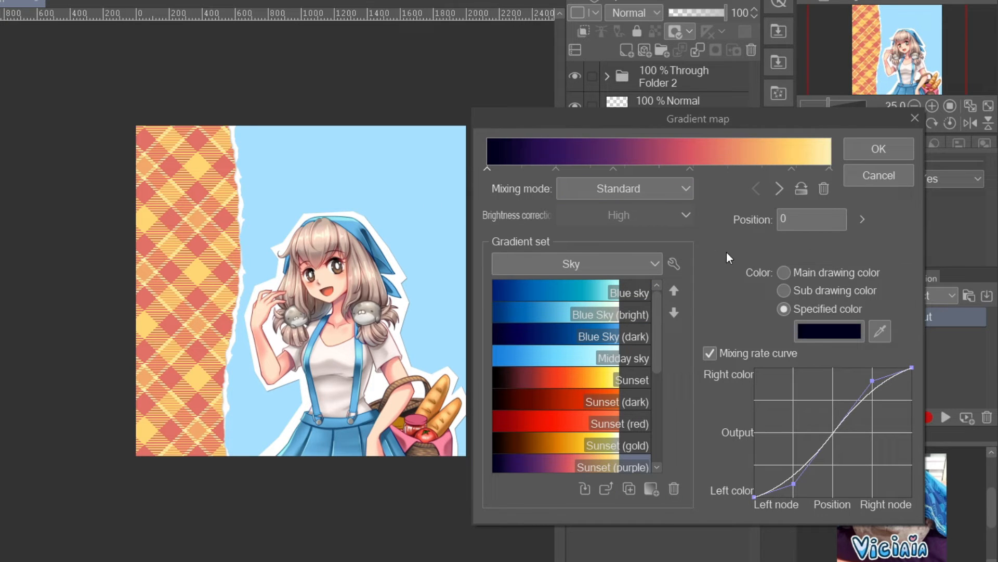
Step: Load the しんかいグラデーションマップ gradient set and shift the nodes of its teal-to-cream gradient toward the light end, one to position 68
left_click(674, 262)
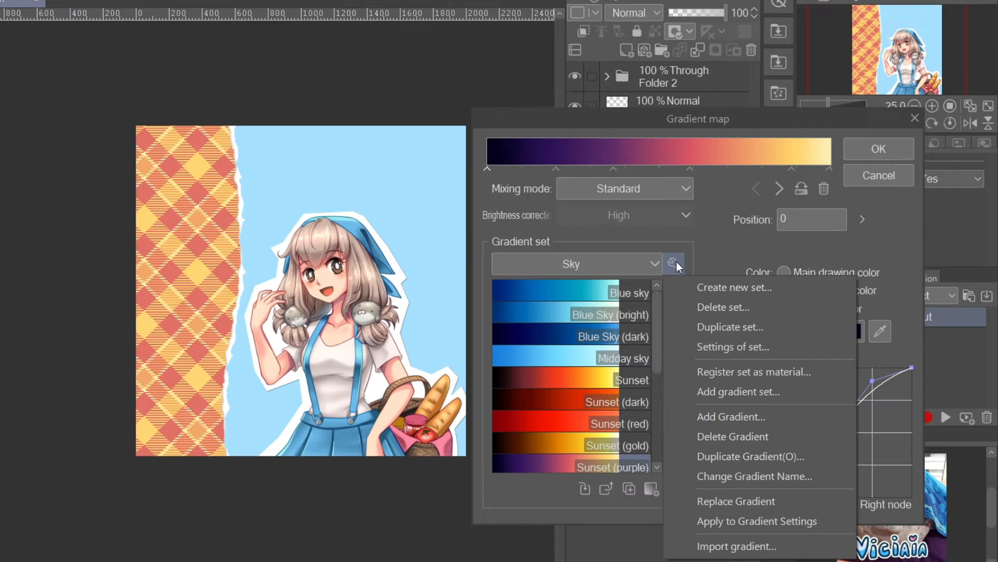
left_click(748, 392)
left_click(405, 145)
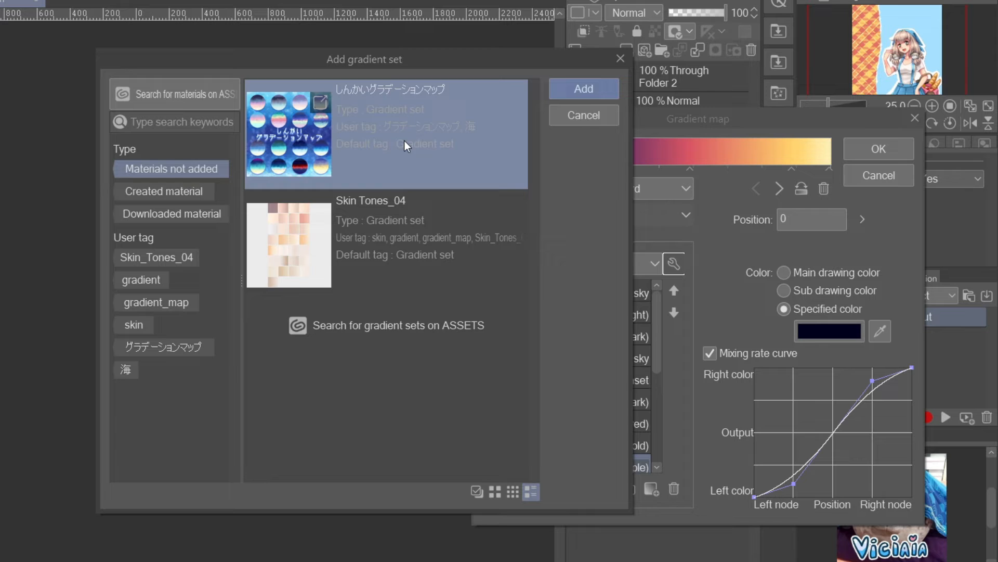
left_click(595, 85)
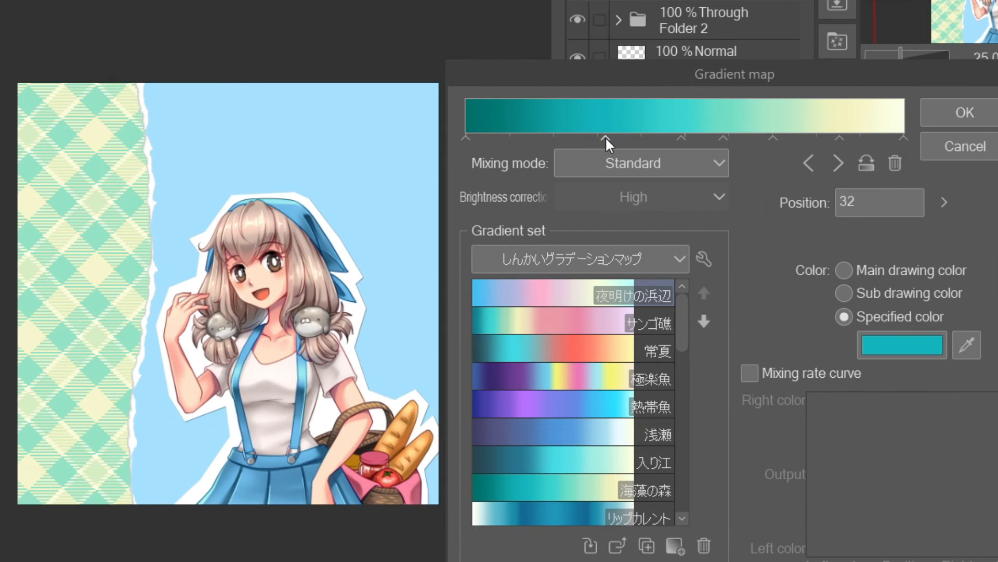
mouse_move(606, 136)
left_mouse_down()
mouse_move(569, 138)
mouse_move(662, 149)
mouse_move(761, 139)
left_mouse_up()
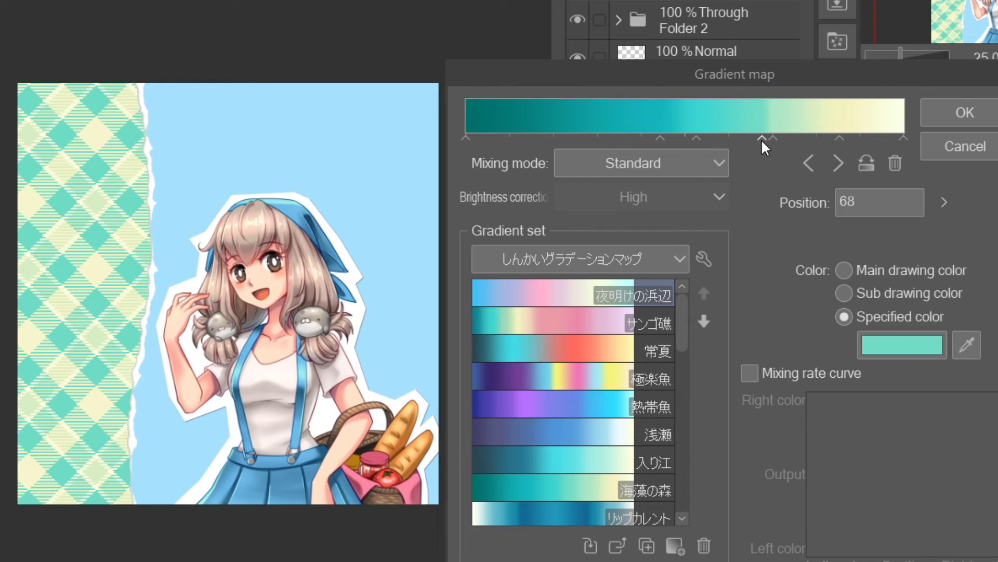
left_click(792, 138)
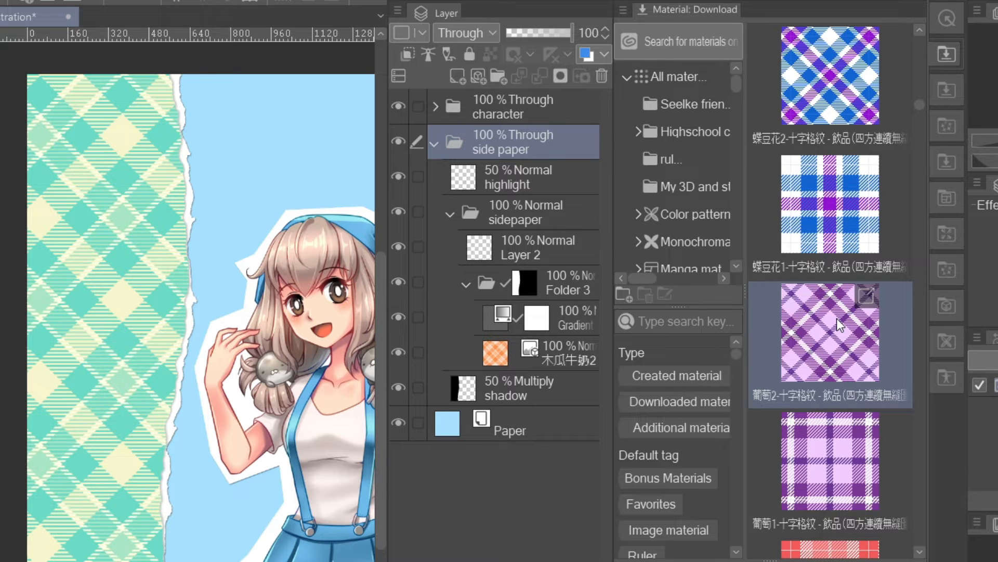
Step: Replace the side paper's orange plaid with other downloaded plaids, starting with 葡萄2, and enlarge the last one's pattern
left_click_drag(838, 325, 487, 357)
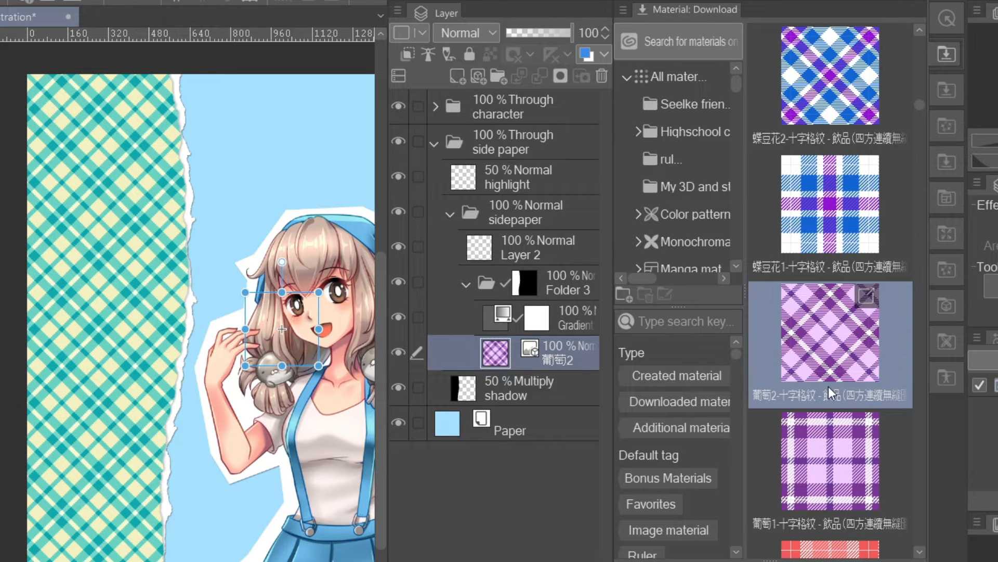
scroll(832, 442, "down", 4)
left_click_drag(818, 472, 495, 354)
left_click_drag(315, 363, 385, 415)
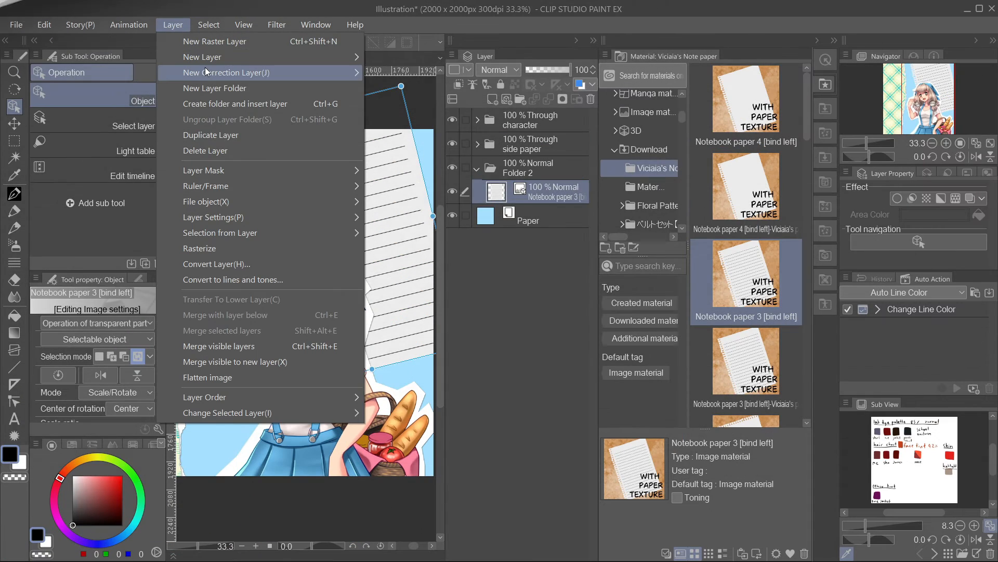
Step: Add a gradient map above the Notebook paper 3 layer and recolor it with the 金波 gradient
mouse_move(207, 73)
left_click(448, 196)
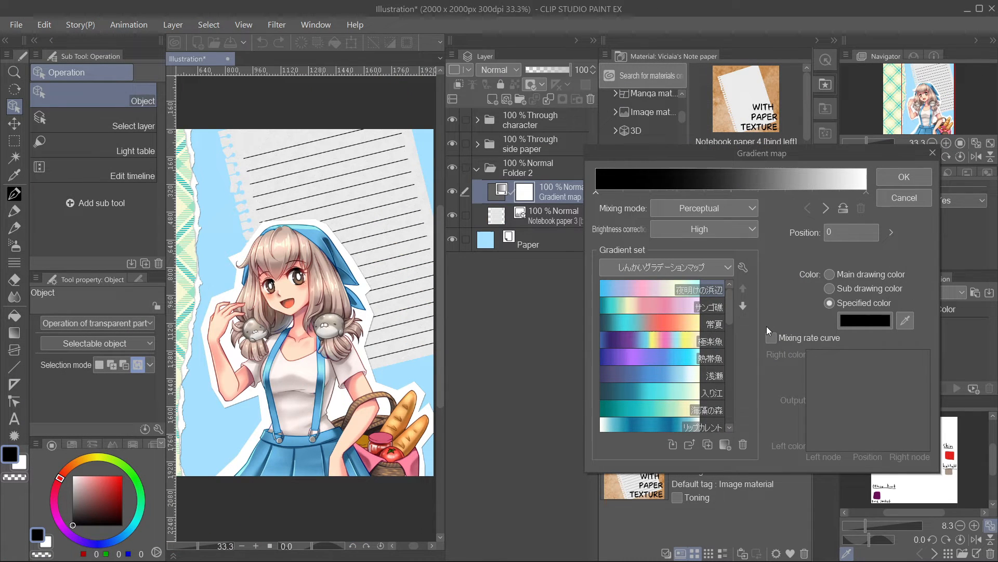
mouse_move(729, 304)
left_mouse_down()
mouse_move(739, 380)
mouse_move(743, 314)
left_mouse_up()
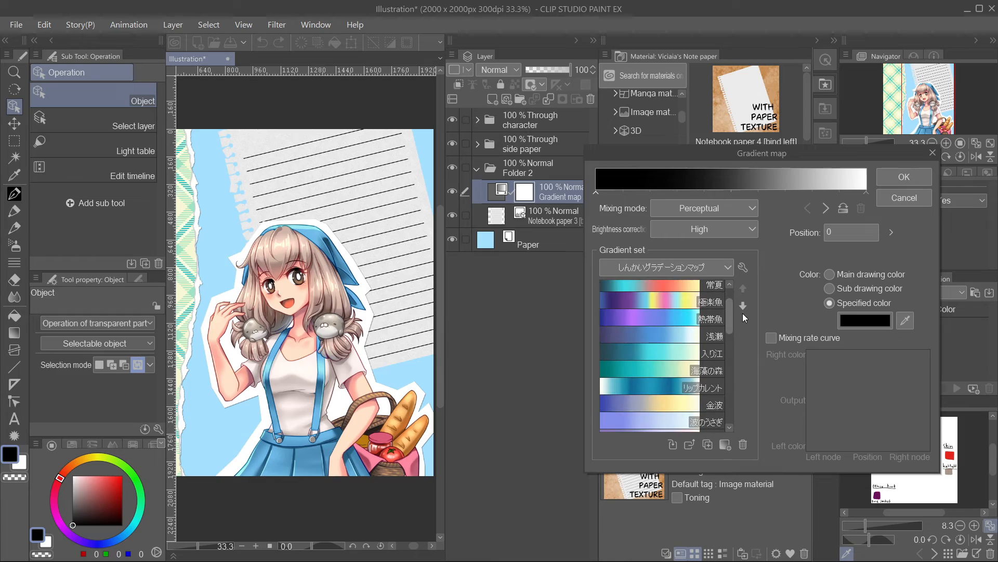
left_click(669, 408)
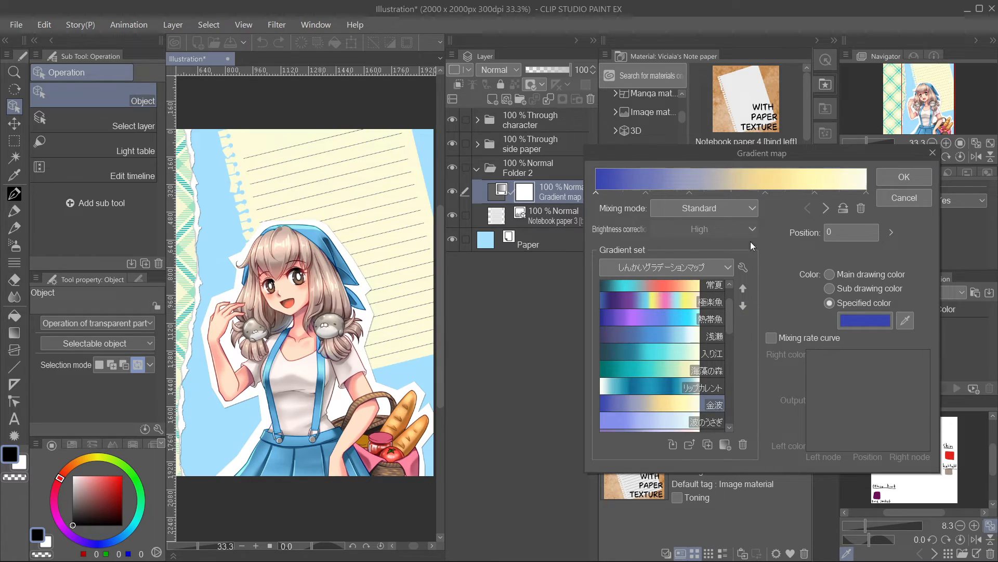
left_click(904, 177)
Step: Add a vector layer above the side paper folder and draw a diagonal lace stroke across the upper canvas with the ケミカルレース_PG0258 brush
left_click_drag(912, 97, 884, 95)
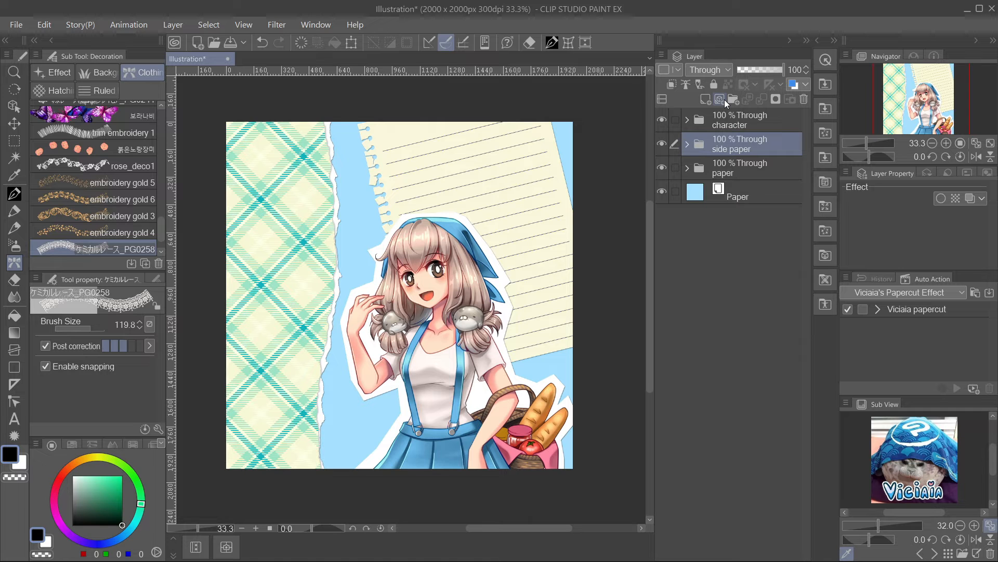
left_click(724, 98)
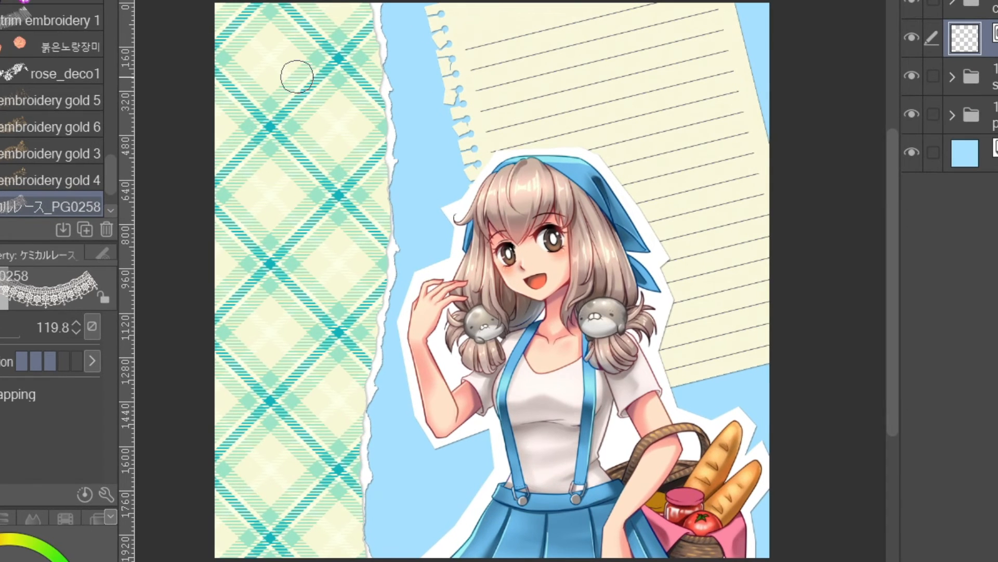
mouse_move(276, 63)
left_mouse_down()
mouse_move(660, 213)
mouse_move(713, 220)
left_mouse_up()
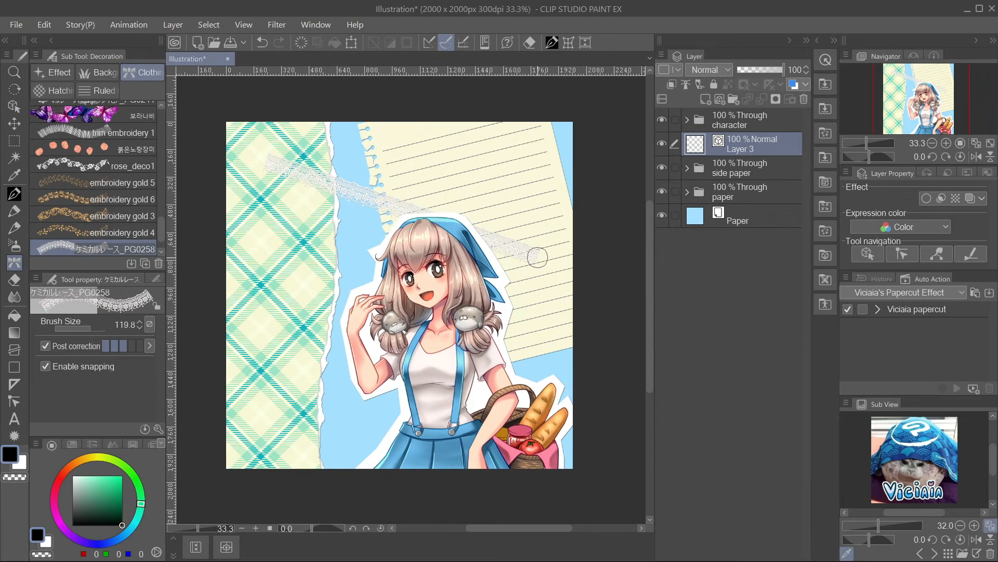
Step: Select the lace line as an object, rotate it slightly clockwise and set its brush size to 339.9
left_click(14, 106)
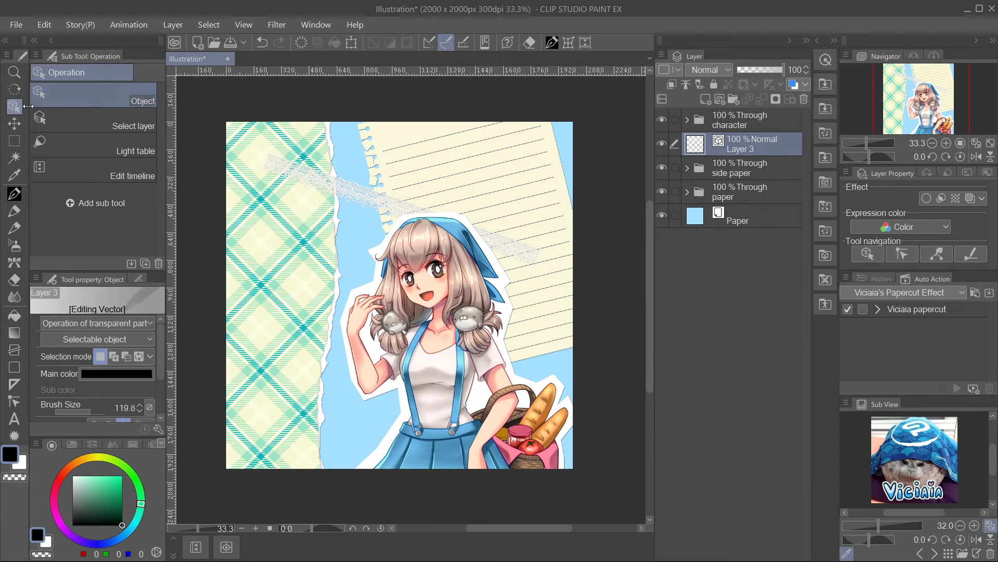
left_click(273, 161)
mouse_move(368, 202)
left_mouse_down()
mouse_move(346, 272)
mouse_move(370, 198)
left_mouse_up()
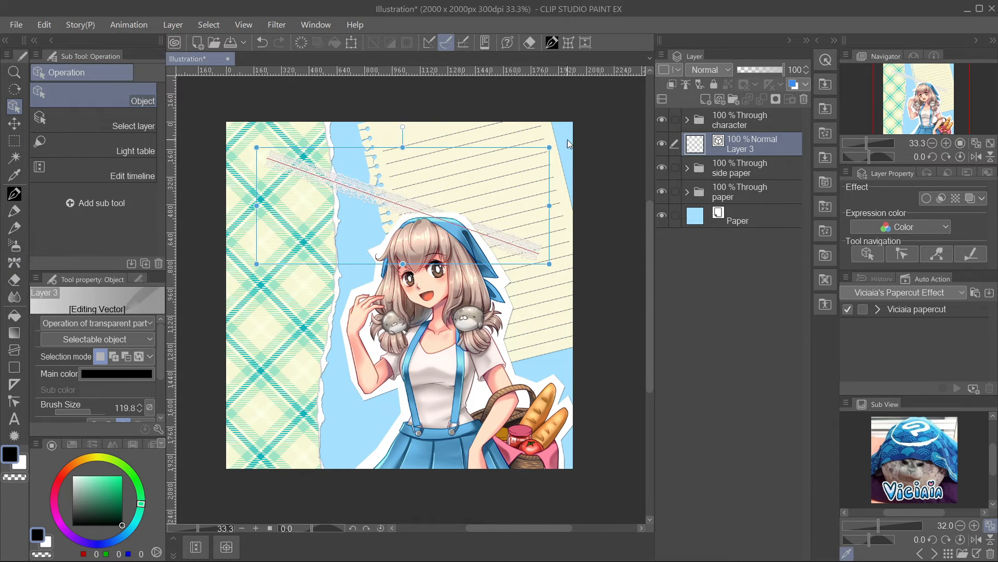
left_click_drag(554, 144, 559, 169)
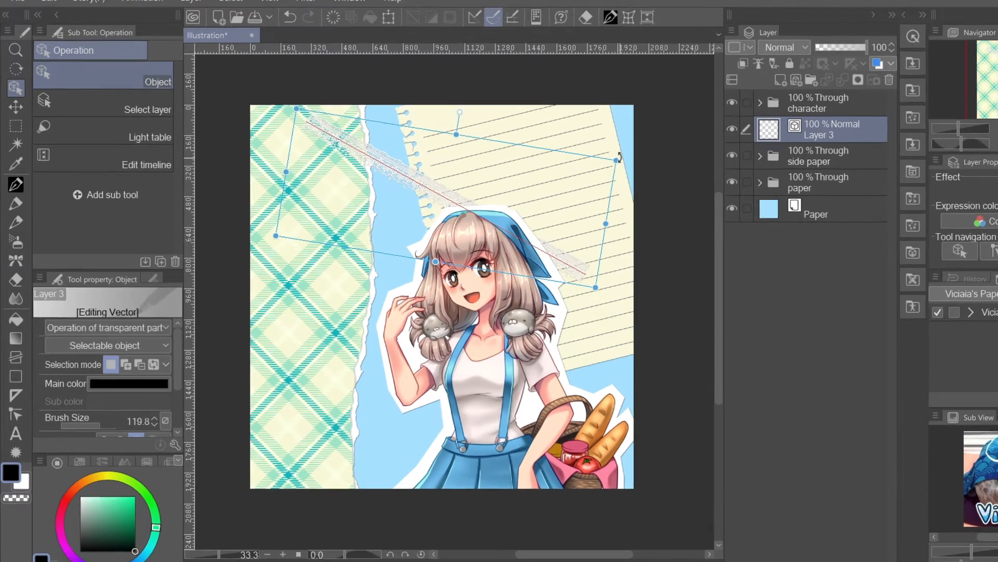
left_click_drag(178, 354, 178, 381)
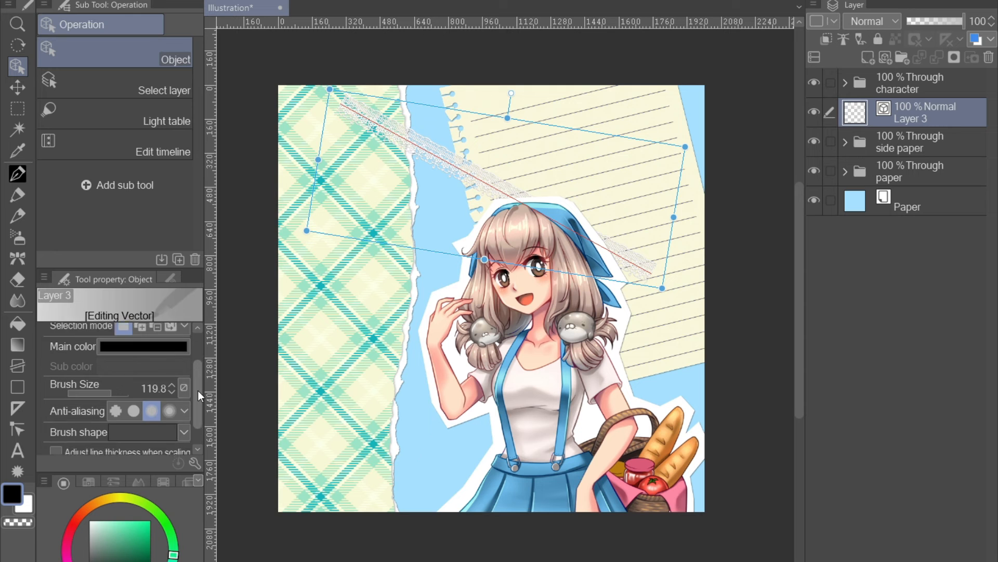
left_click_drag(107, 372, 117, 370)
Step: Move the lace to the canvas's lower-left area and place a second lace line across the upper part, rising toward the right
left_click_drag(448, 132, 366, 394)
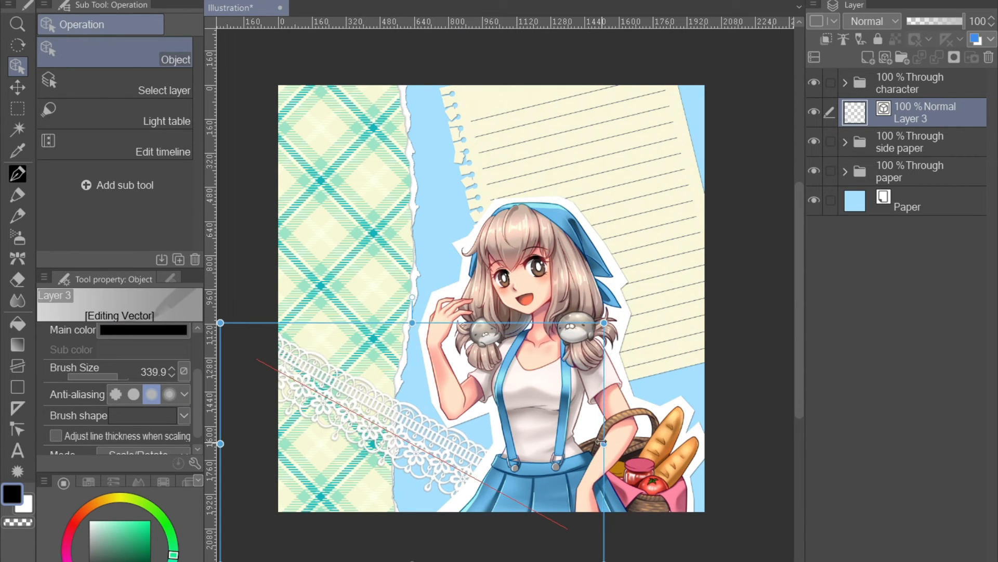
left_click_drag(604, 443, 664, 443)
left_click_drag(337, 384, 470, 115)
left_click_drag(341, 46, 455, 164)
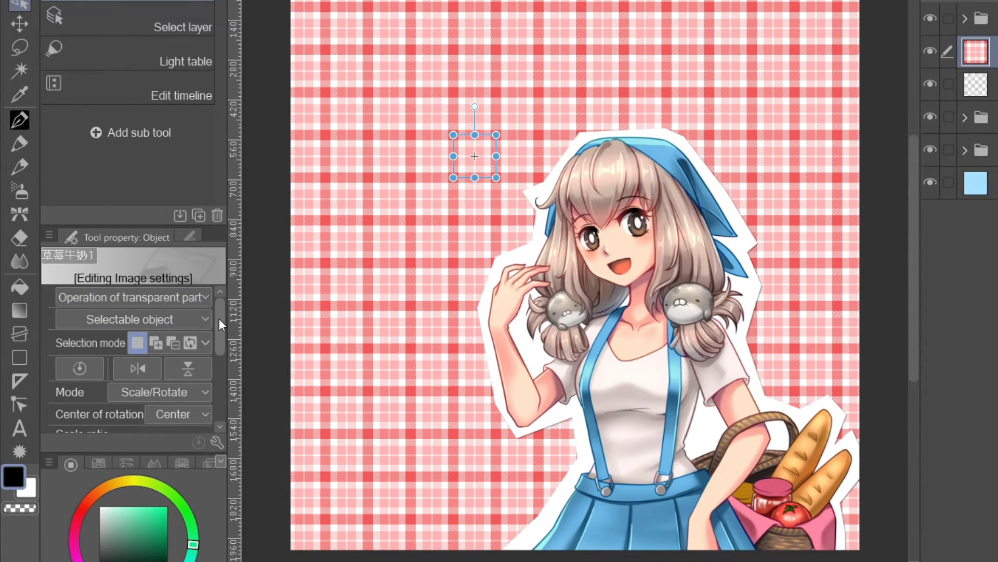
Step: Restrict the tiling of the 草莓牛奶1 plaid to the horizontal direction and rasterize its layer
left_click_drag(219, 318, 208, 385)
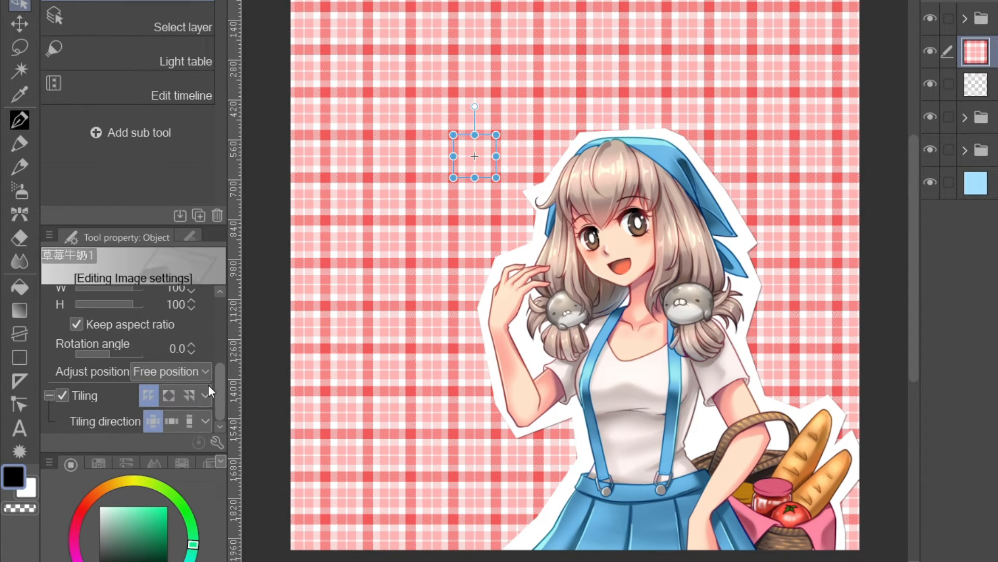
left_click(171, 421)
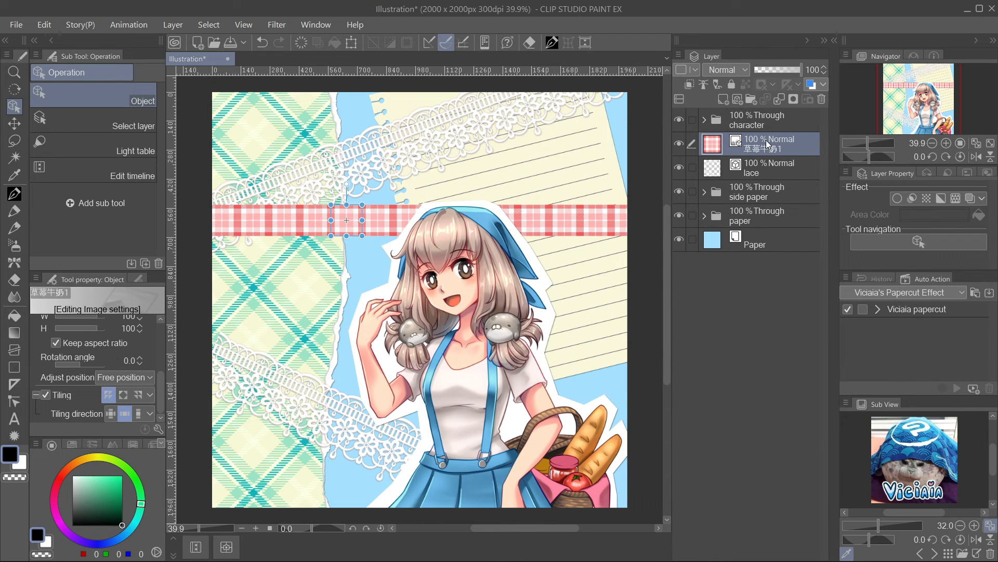
right_click(766, 140)
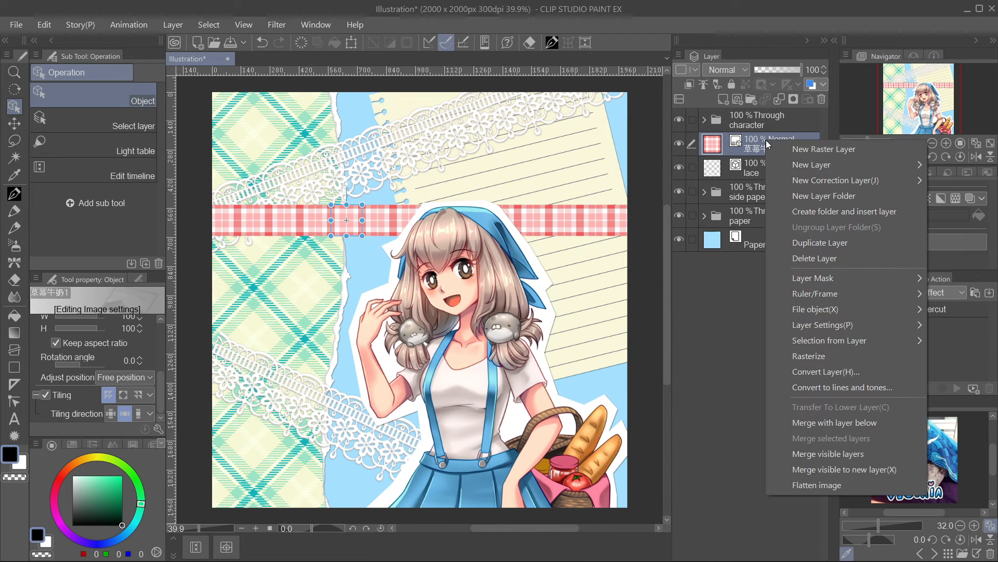
left_click(838, 361)
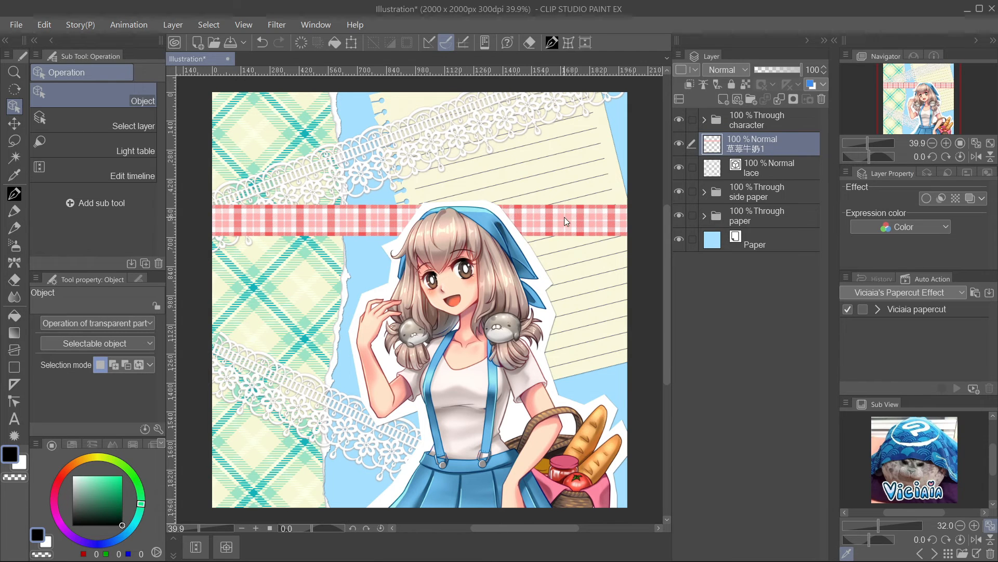
Step: Lasso a short section of the red plaid strip with jagged torn ends, invert the selection and delete everything outside it
key("m")
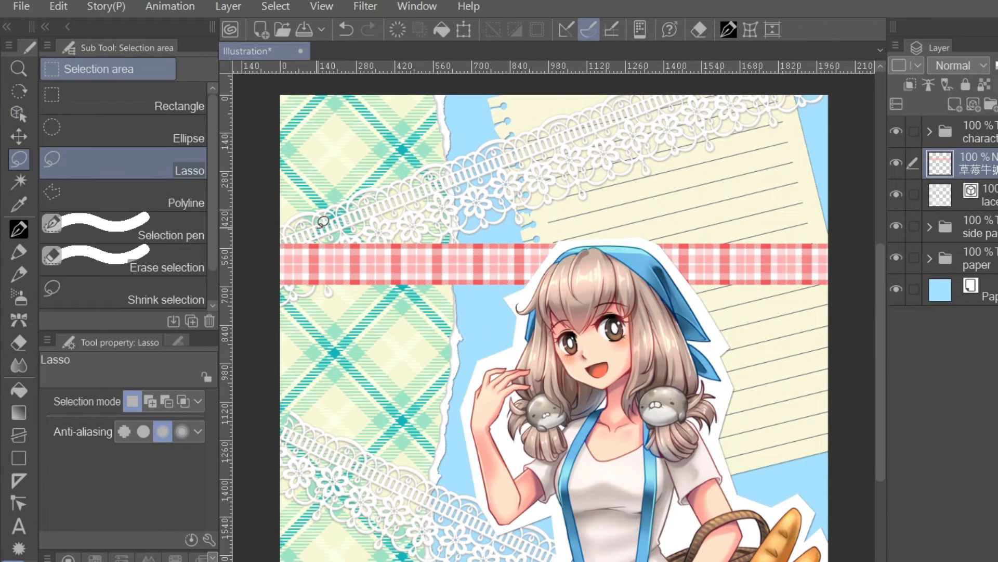
mouse_move(323, 222)
left_mouse_down()
mouse_move(332, 245)
mouse_move(326, 301)
mouse_move(451, 306)
mouse_move(474, 234)
left_mouse_up()
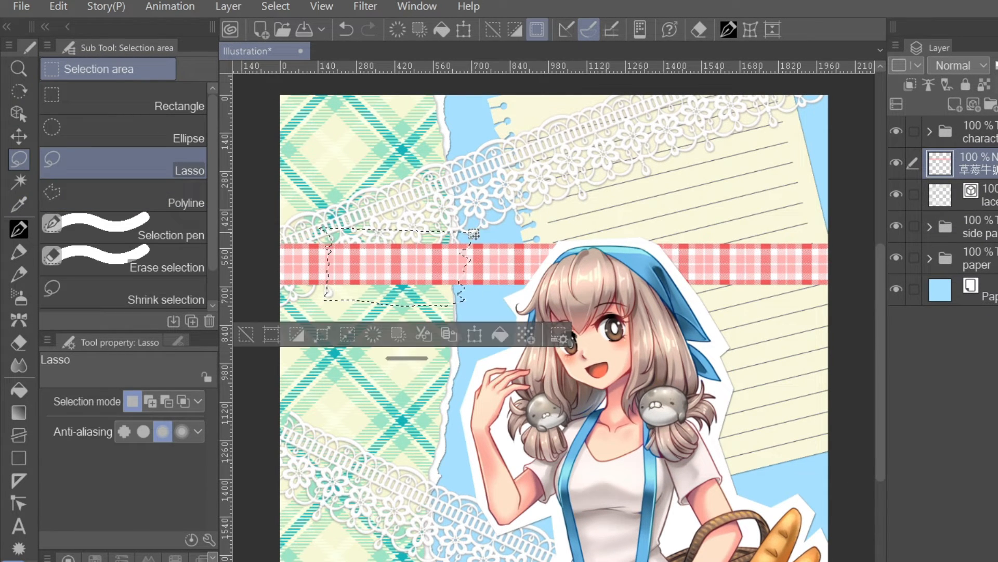
left_click(289, 340)
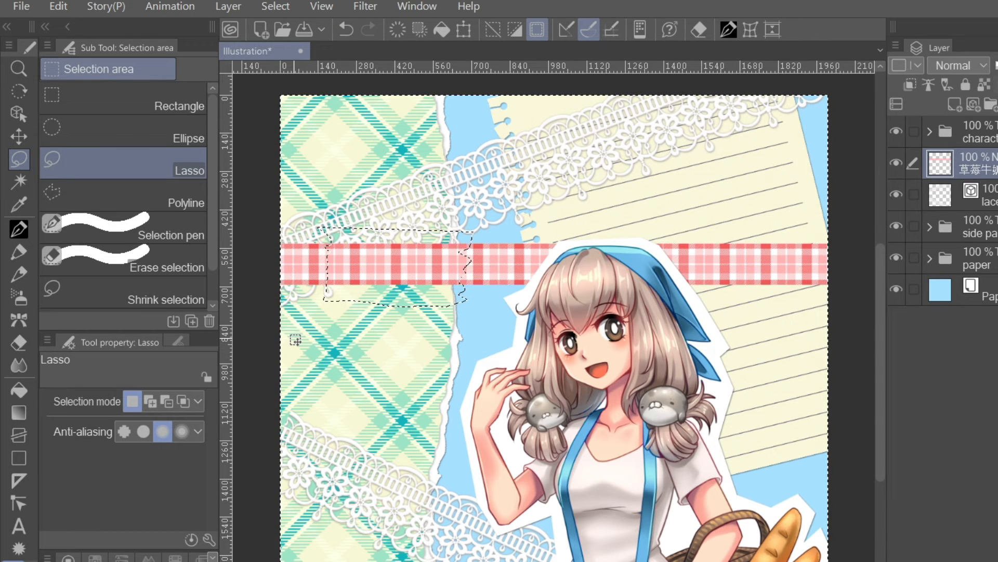
key("Delete")
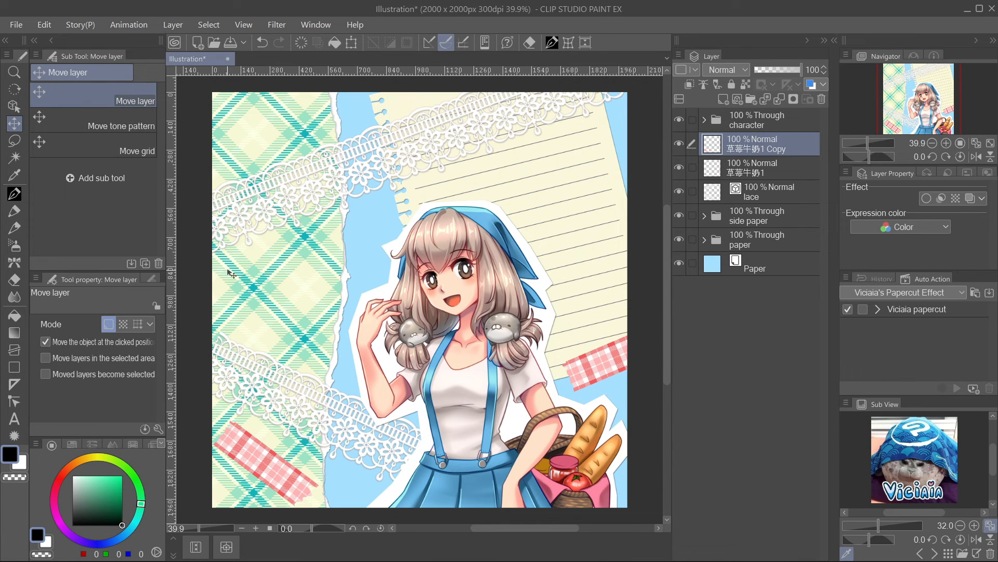
Step: Recolor the copied plaid tape at the canvas's lower left with a gradient map tonal correction using Somber Shade (purple)
left_click(45, 25)
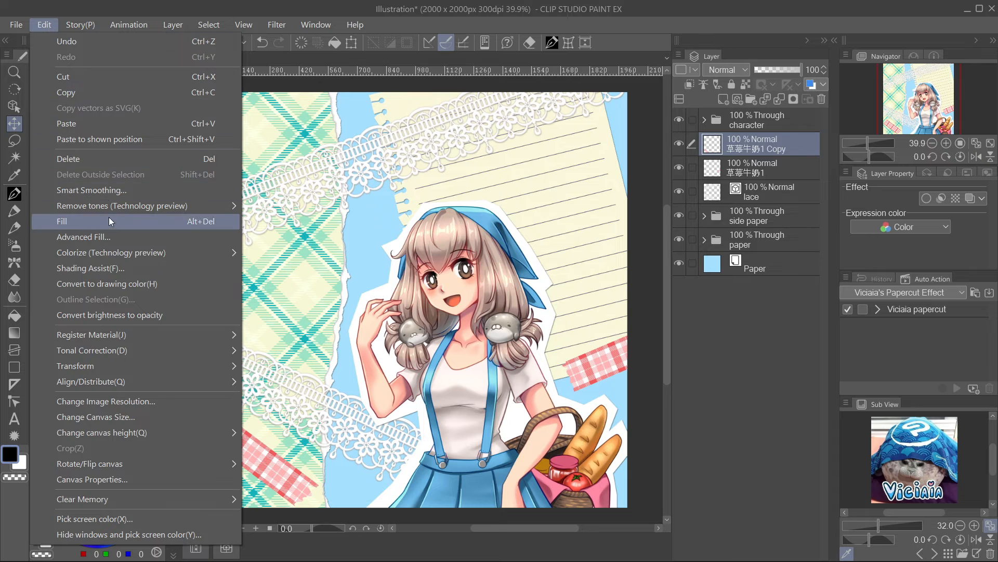
mouse_move(173, 350)
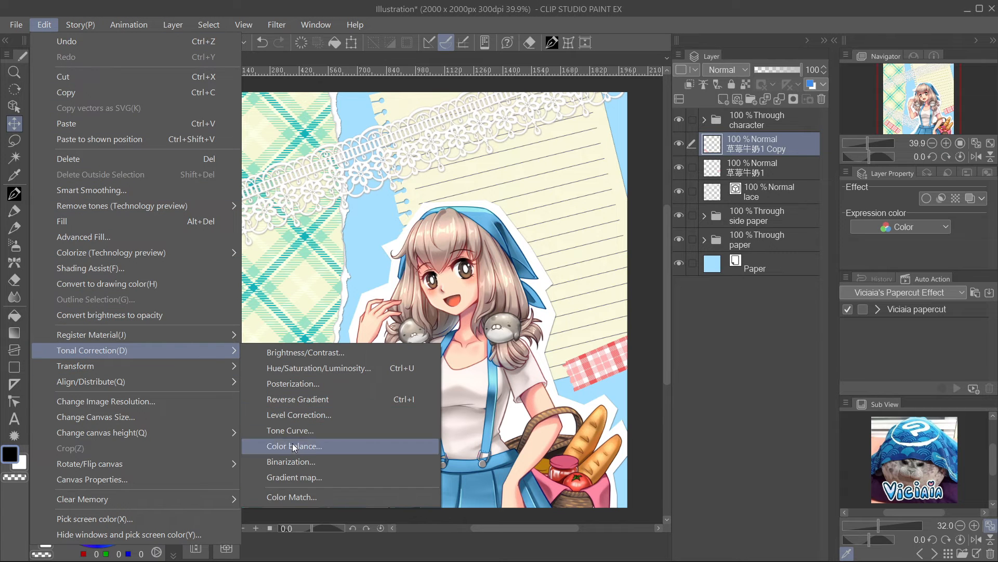
left_click(308, 478)
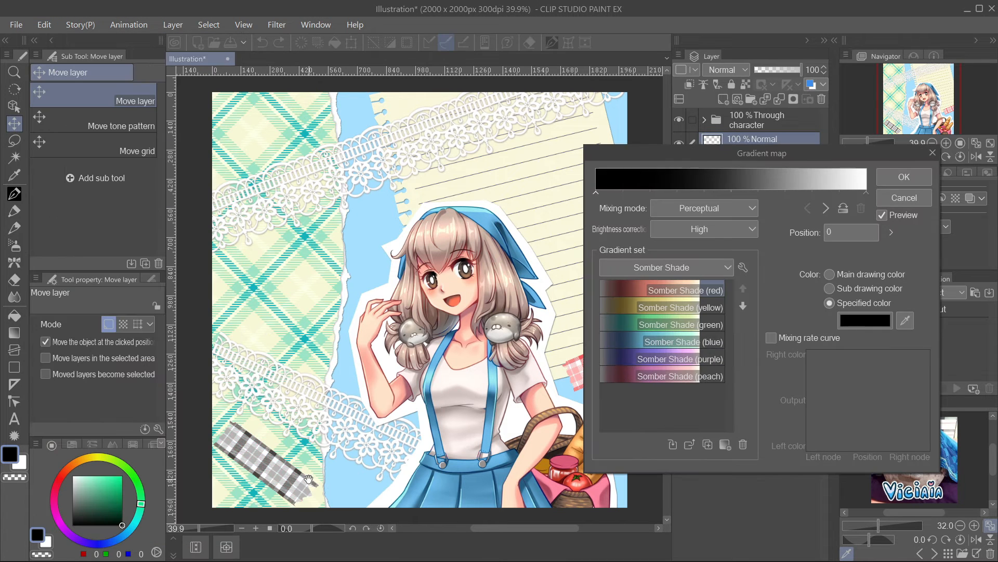
left_click(657, 339)
left_click(664, 358)
left_click(905, 177)
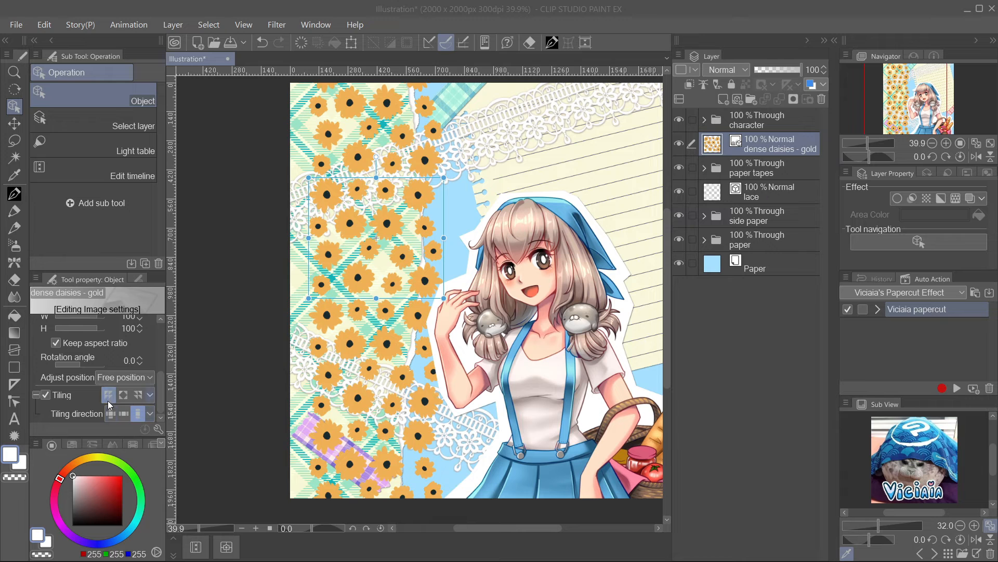
Step: Turn off tiling for the dense daisies - gold pattern and draw a tall white rectangle on a new raster layer beneath it
left_click(46, 395)
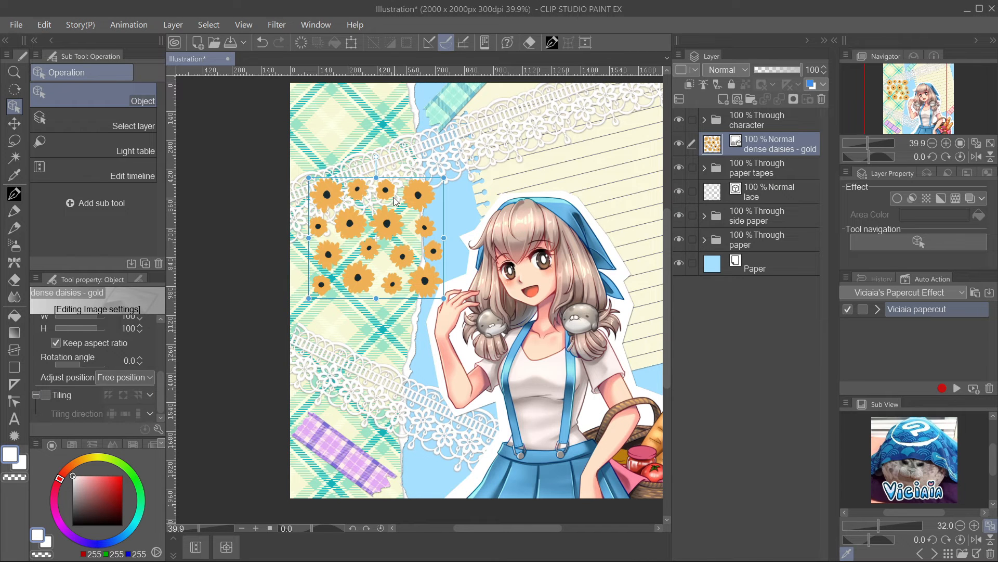
left_click(748, 164)
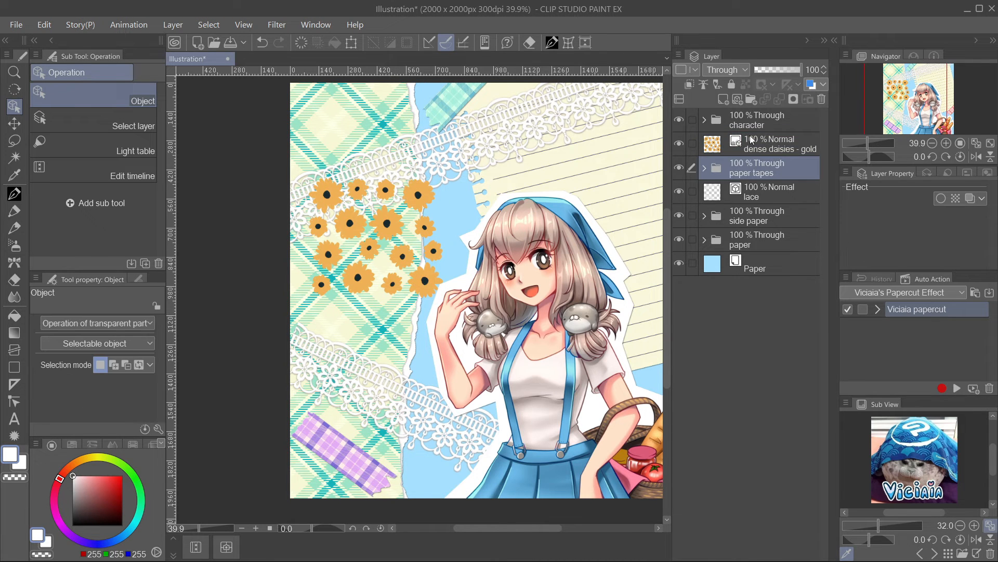
left_click(724, 99)
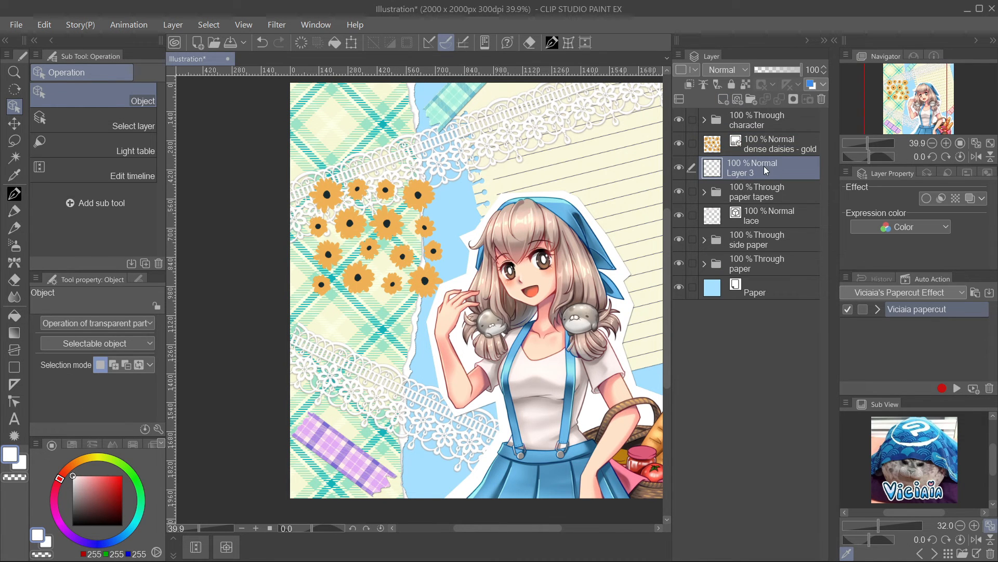
key("u")
left_click_drag(347, 177, 398, 299)
Step: Clip the dense daisies - gold layer to the white rectangle layer below
left_click(771, 146)
left_click(691, 84)
left_click(770, 147)
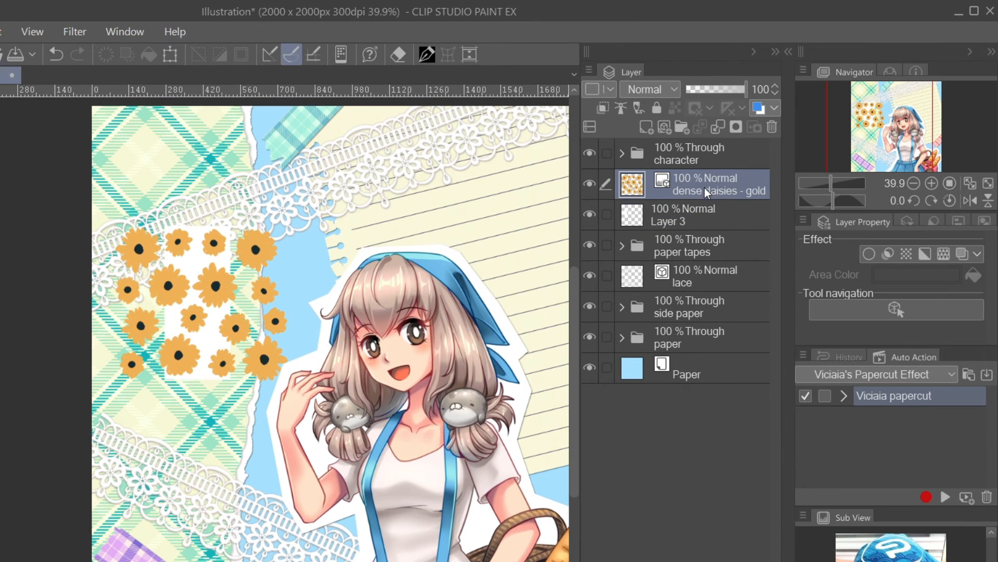
left_click(604, 104)
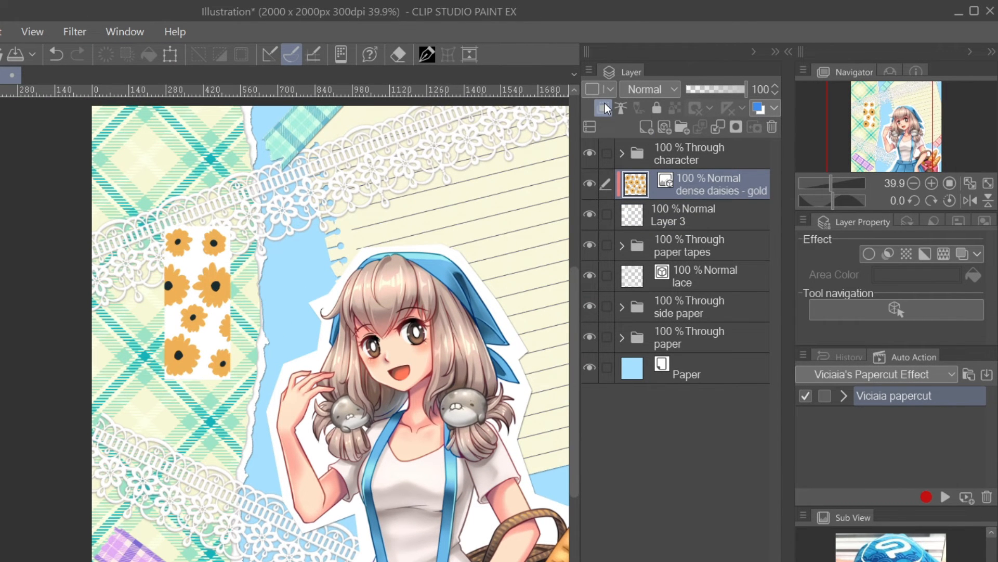
Step: Convert the daisies and rectangle layers together into an image material layer named flower tape, without keeping the originals
left_click(708, 215)
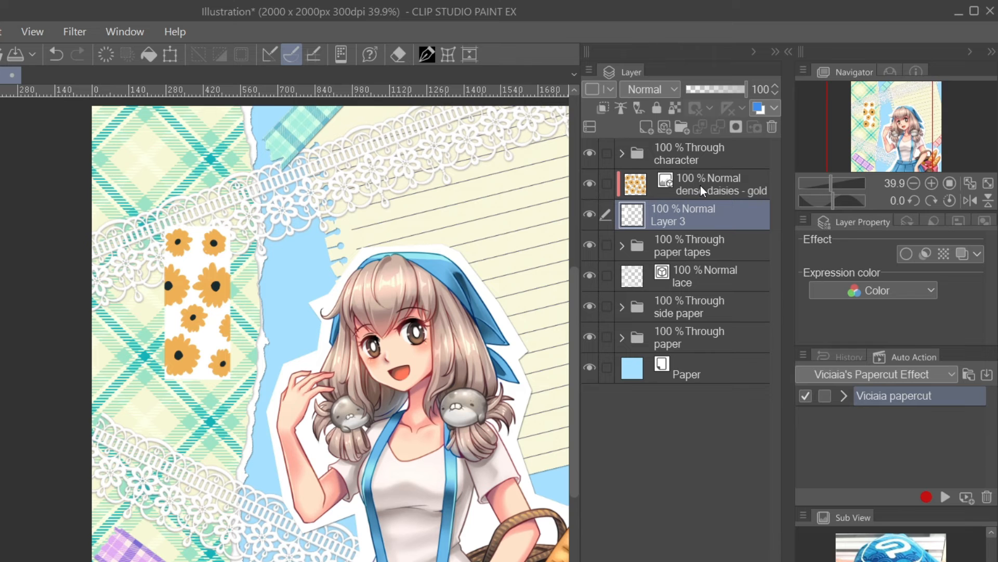
left_click(700, 186, "ctrl")
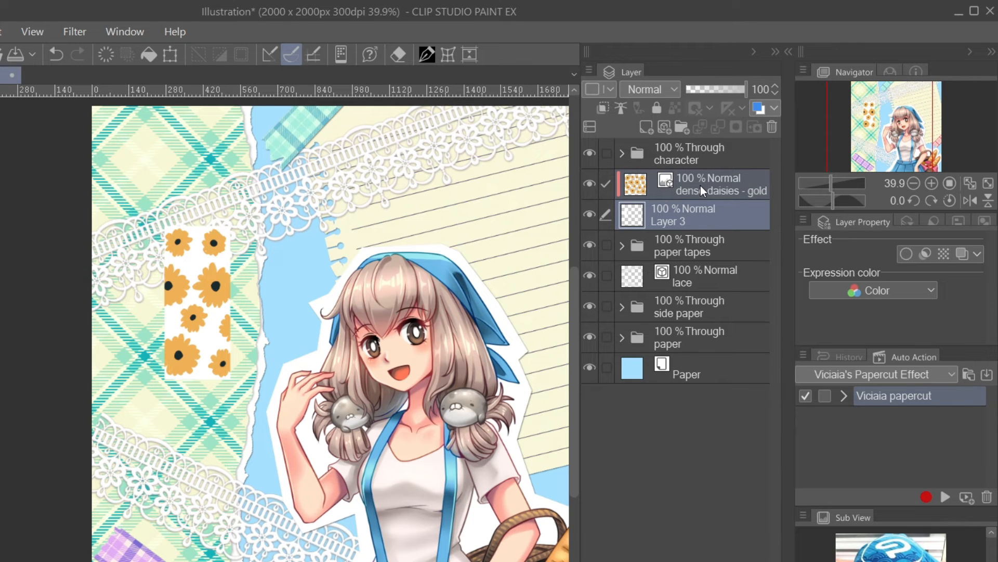
right_click(700, 186)
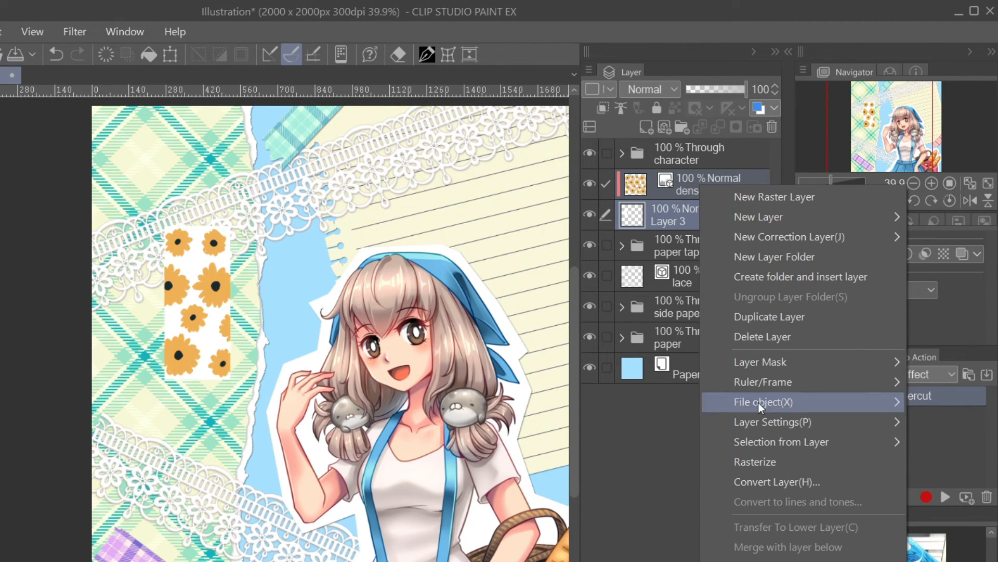
left_click(763, 483)
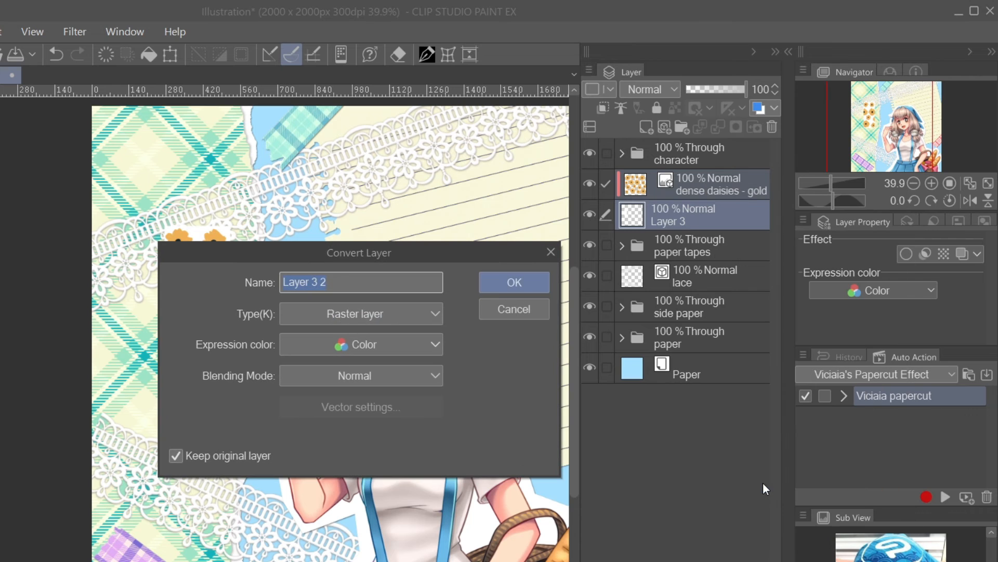
left_click(429, 314)
left_click(366, 373)
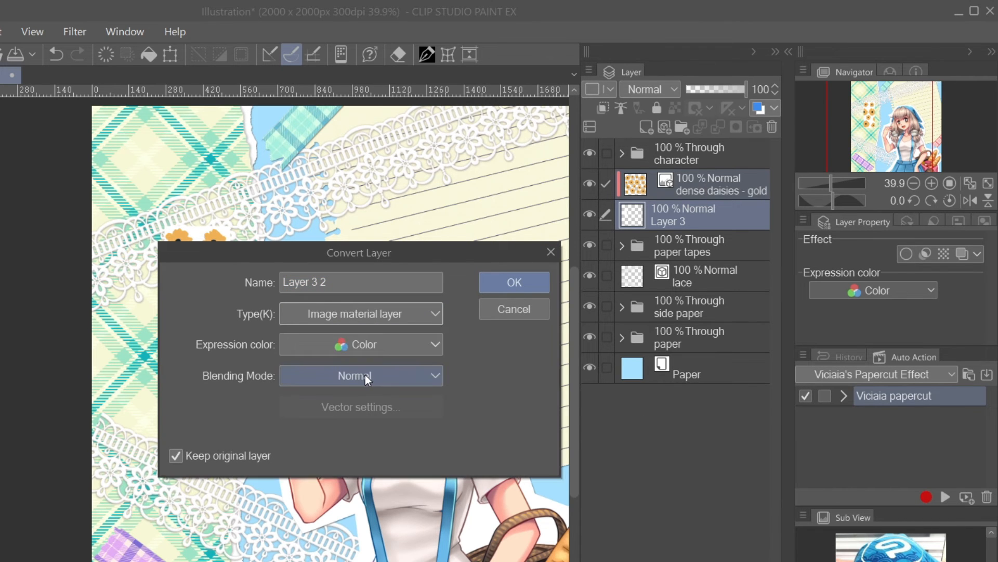
left_click(194, 451)
triple_click(346, 282)
type("flower tape")
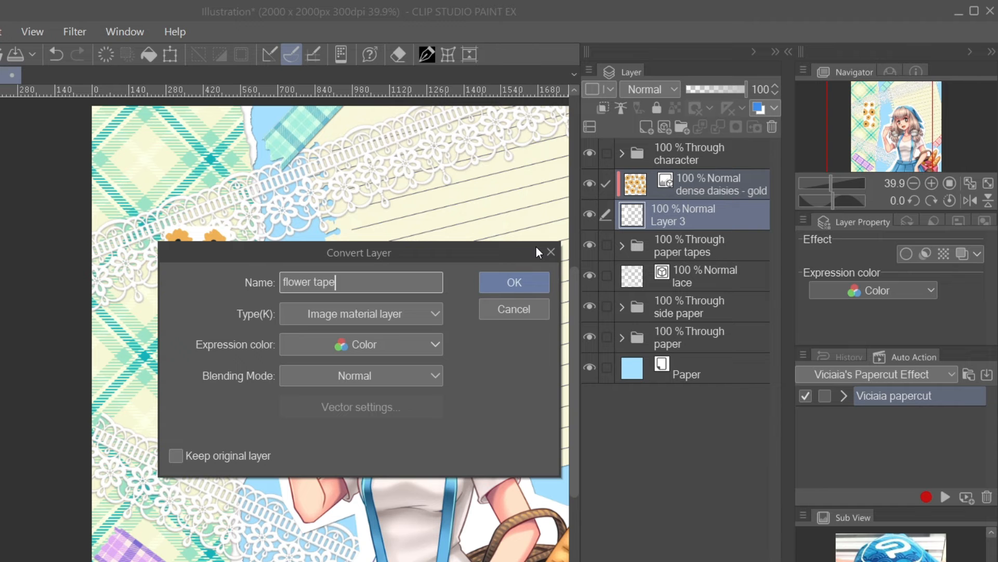
left_click(512, 283)
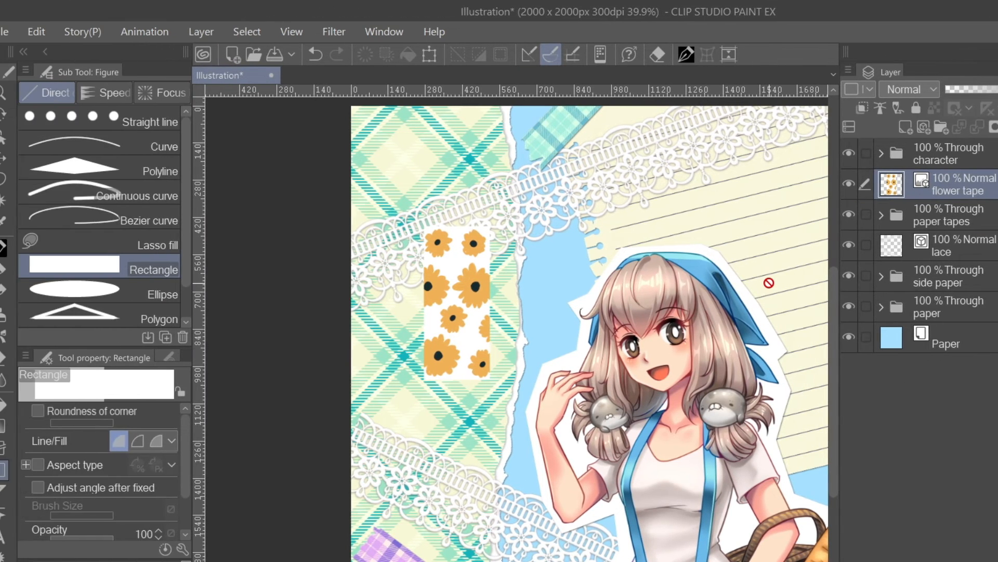
Step: Tile the flower tape in the vertical direction only and rotate it into a diagonal strip
key("o")
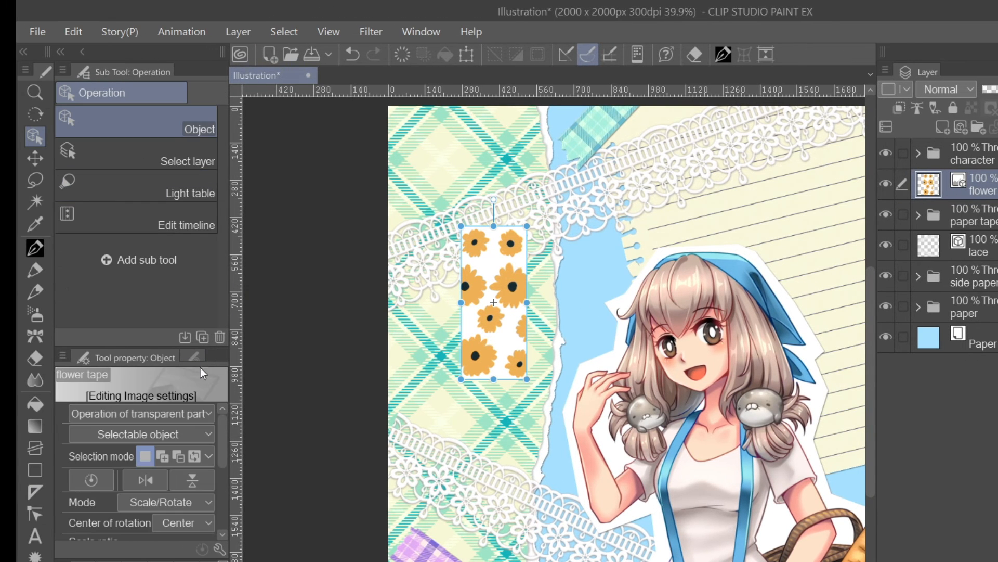
left_click_drag(220, 421, 221, 489)
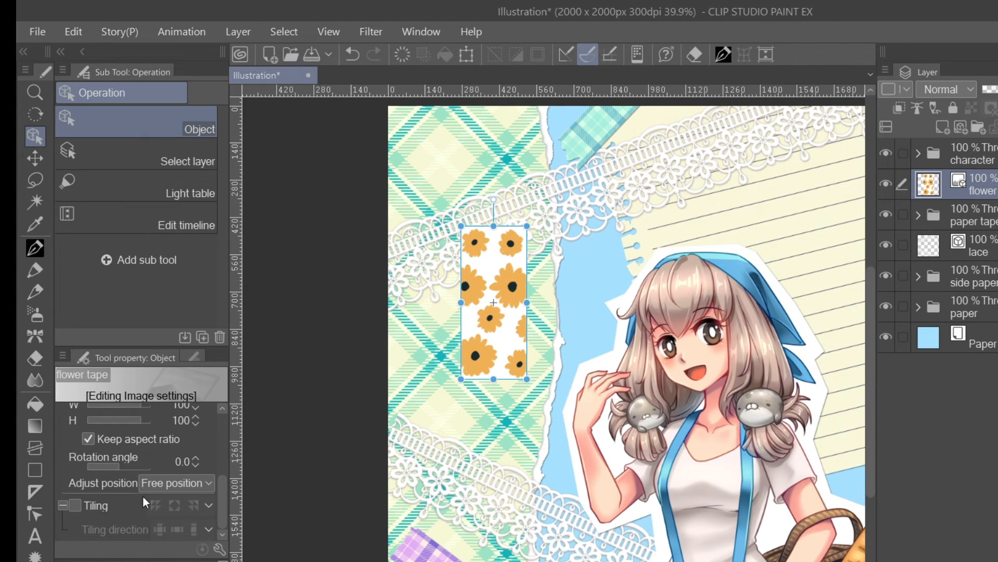
left_click(75, 505)
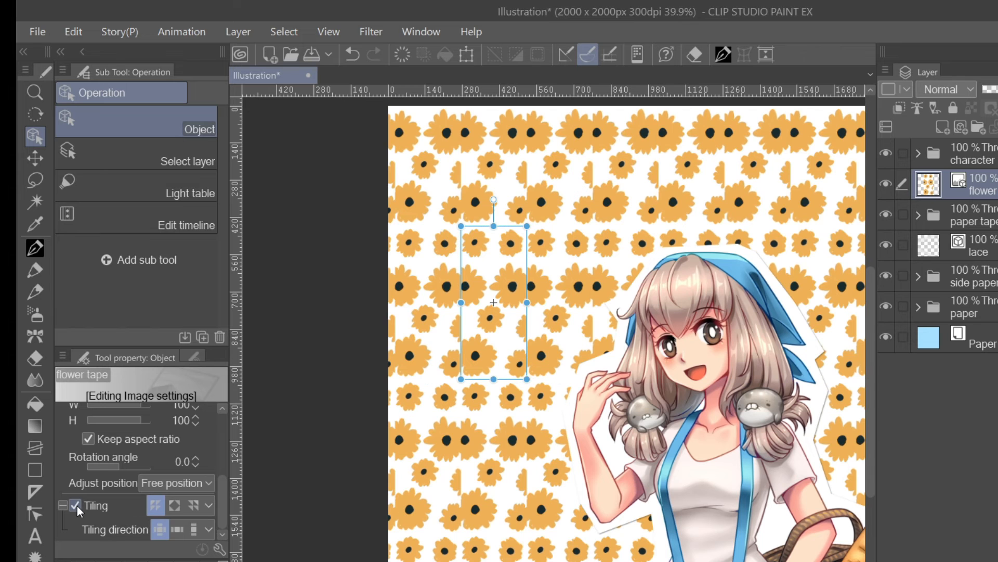
left_click(196, 527)
left_click_drag(530, 384, 595, 181)
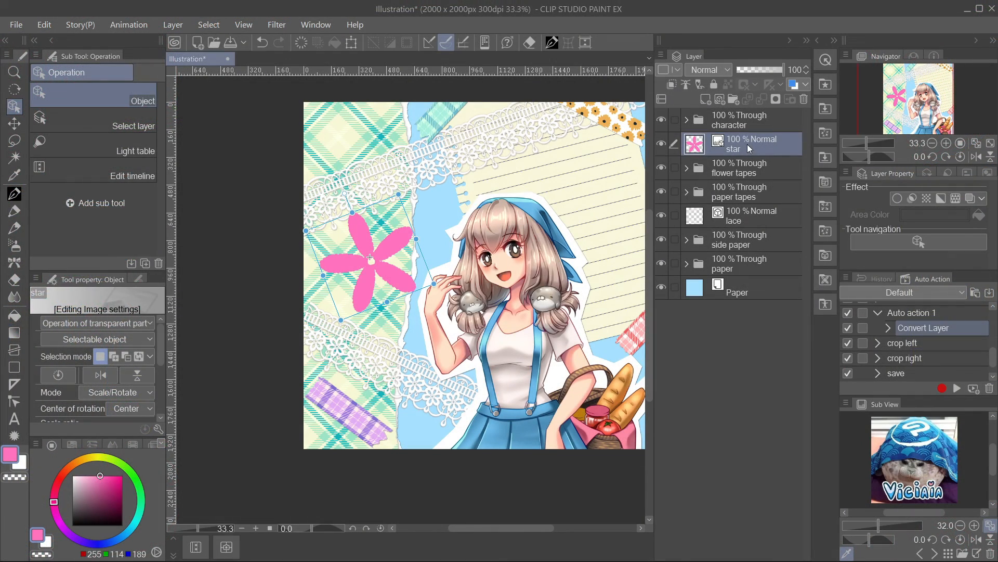
Step: Rasterize the pink star layer and erase a grainy texture into its petals with transparent colour, using the Noise and Running color spray airbrushes
right_click(747, 144)
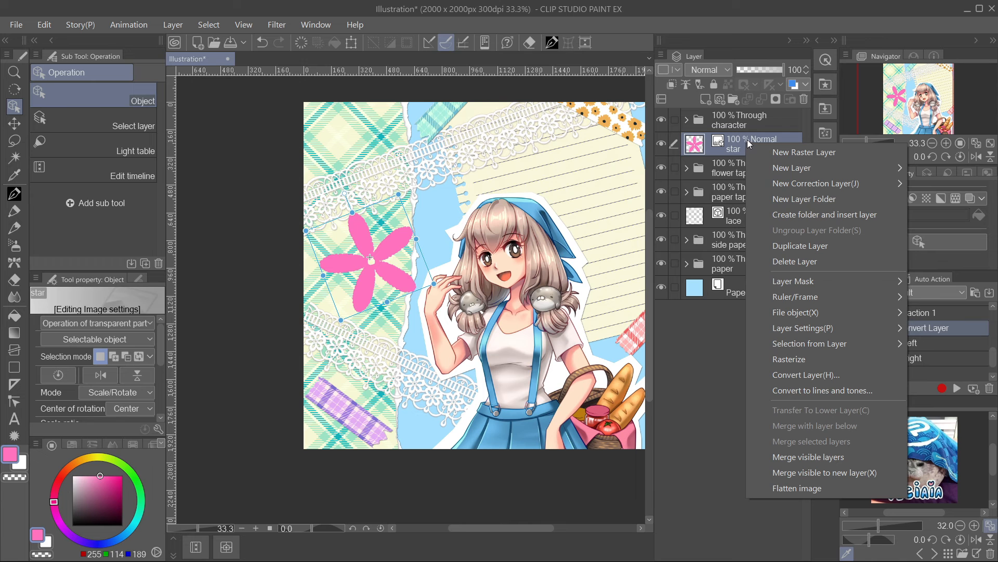
left_click(820, 359)
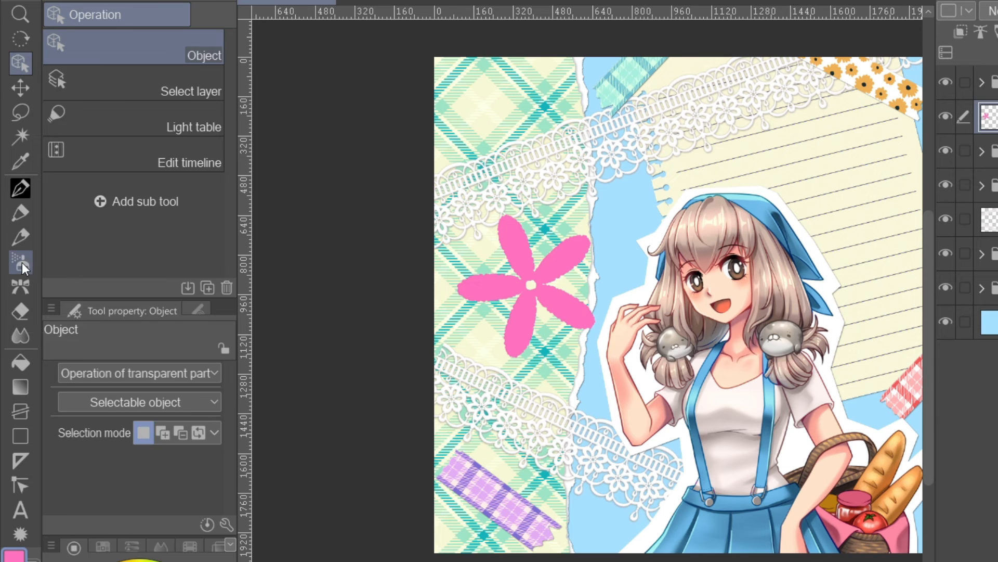
left_click(22, 262)
left_click(216, 160)
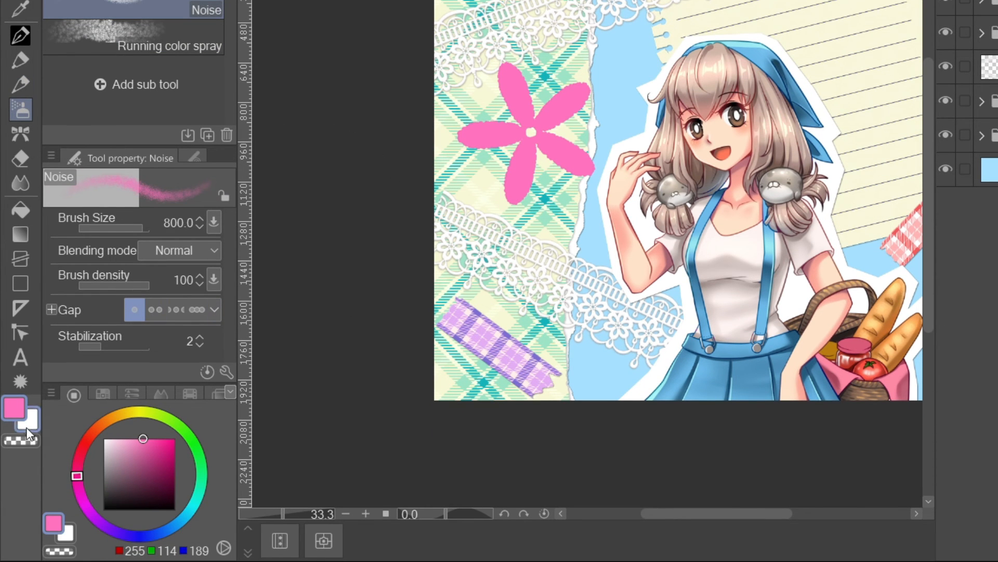
left_click(29, 441)
mouse_move(535, 133)
left_mouse_down()
mouse_move(526, 126)
mouse_move(536, 123)
left_mouse_up()
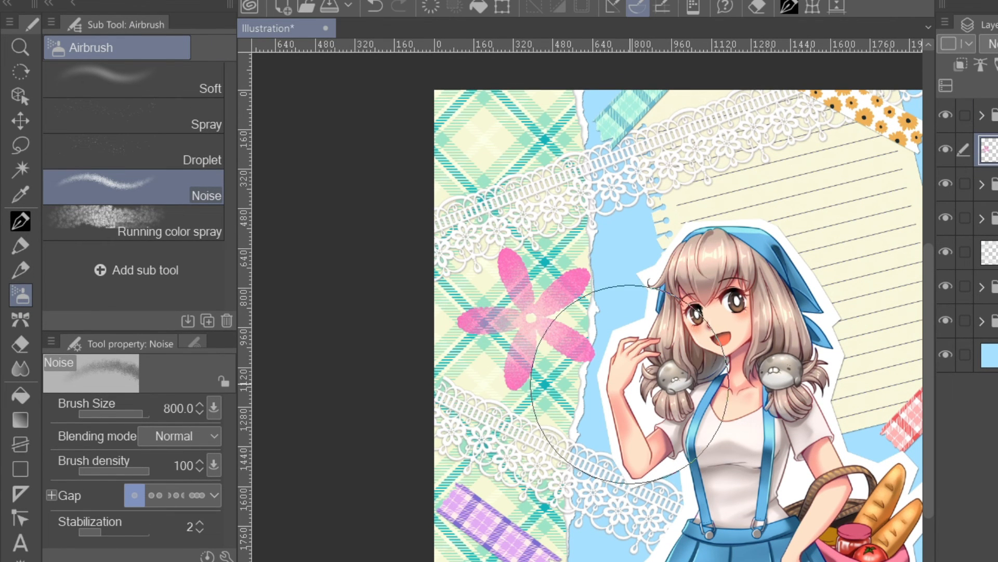
left_click(185, 219)
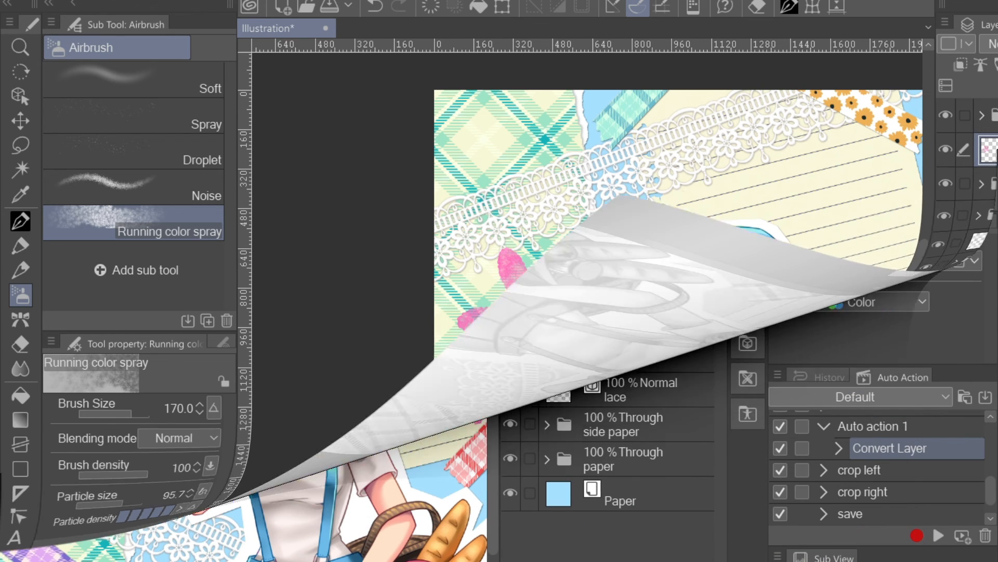
Step: Place the star Copy 3 flower on the upper part of the notebook paper, beside the daisy tape
mouse_move(423, 193)
left_mouse_down()
mouse_move(424, 248)
mouse_move(411, 190)
left_mouse_up()
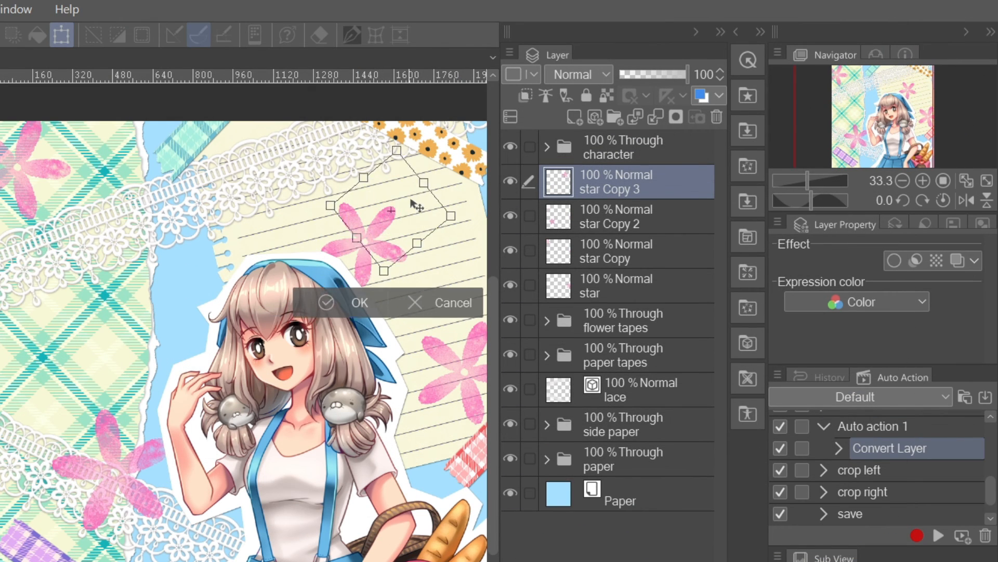
key("Return")
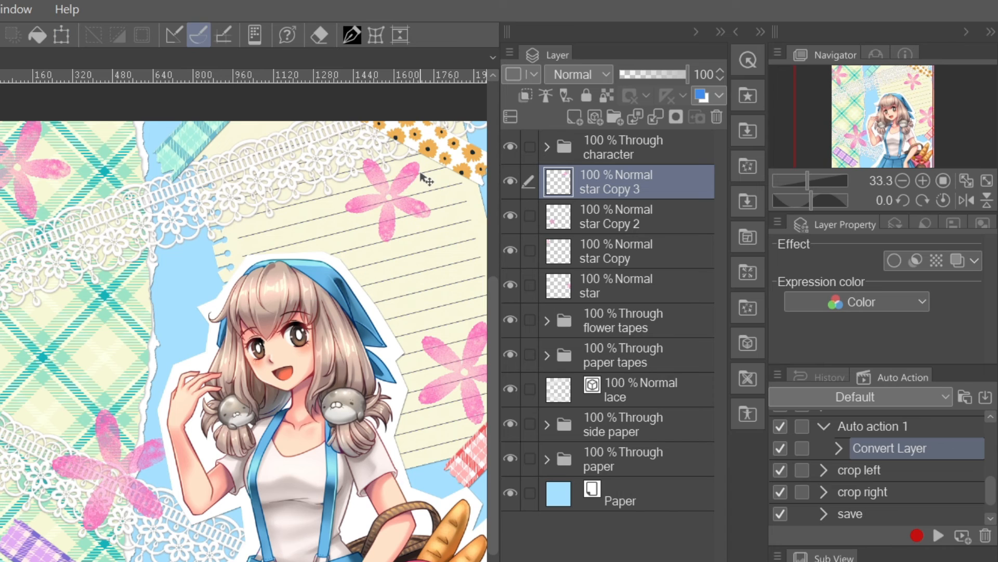
Step: Recolor the star Copy 3 flower with orange as both layer color and sub color, and lower its layer opacity to 71%
left_click(703, 95)
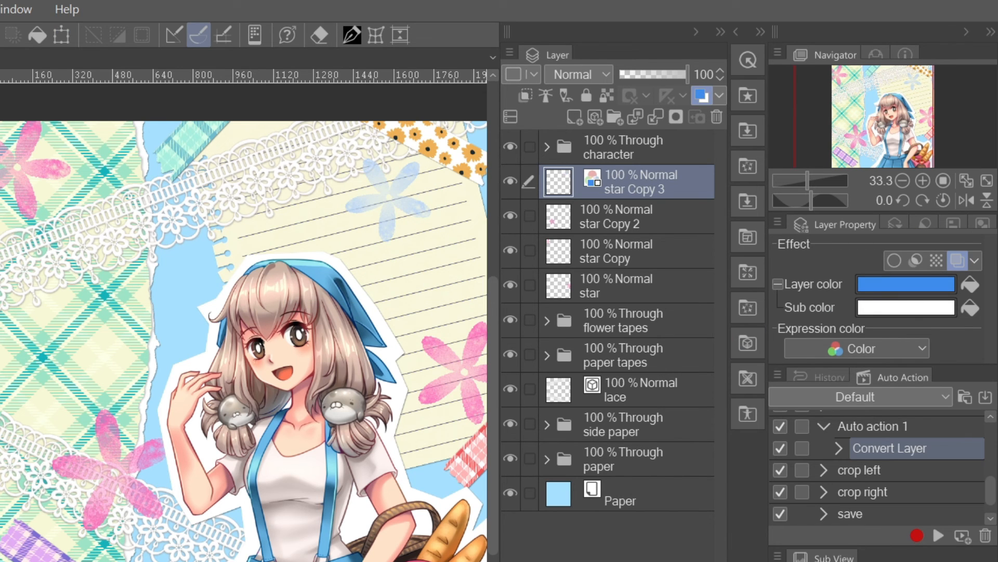
left_click(971, 286)
left_click(969, 306)
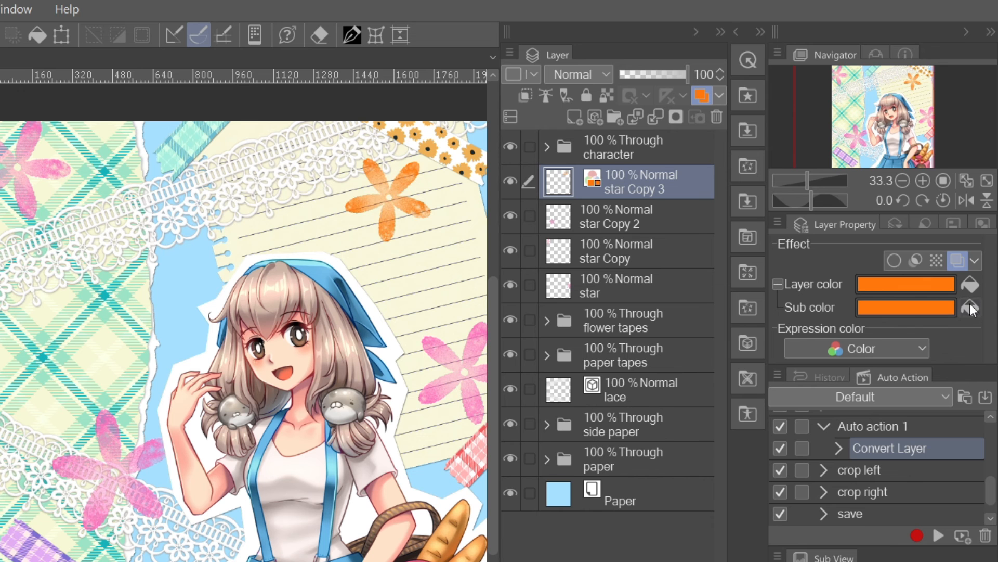
left_click_drag(689, 74, 667, 81)
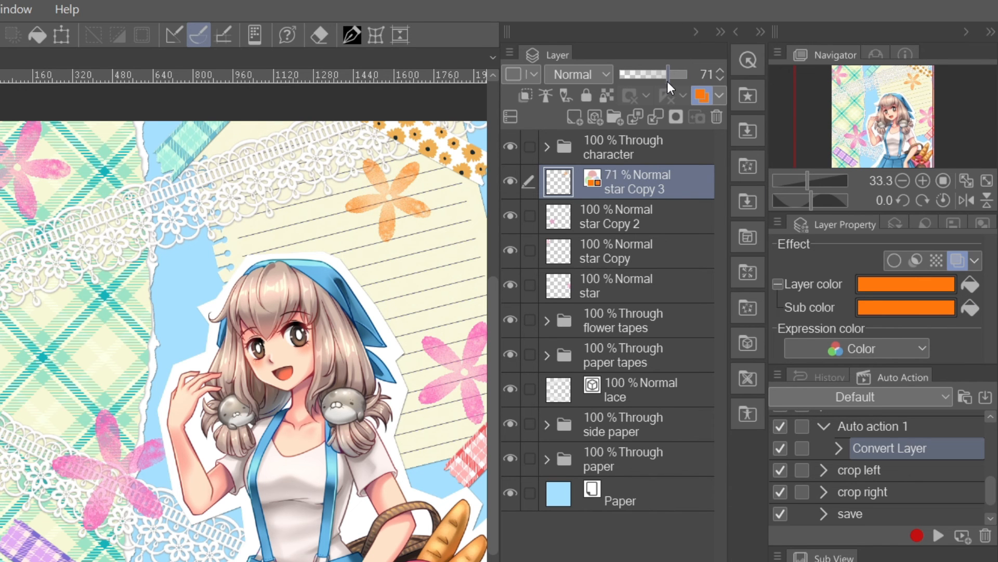